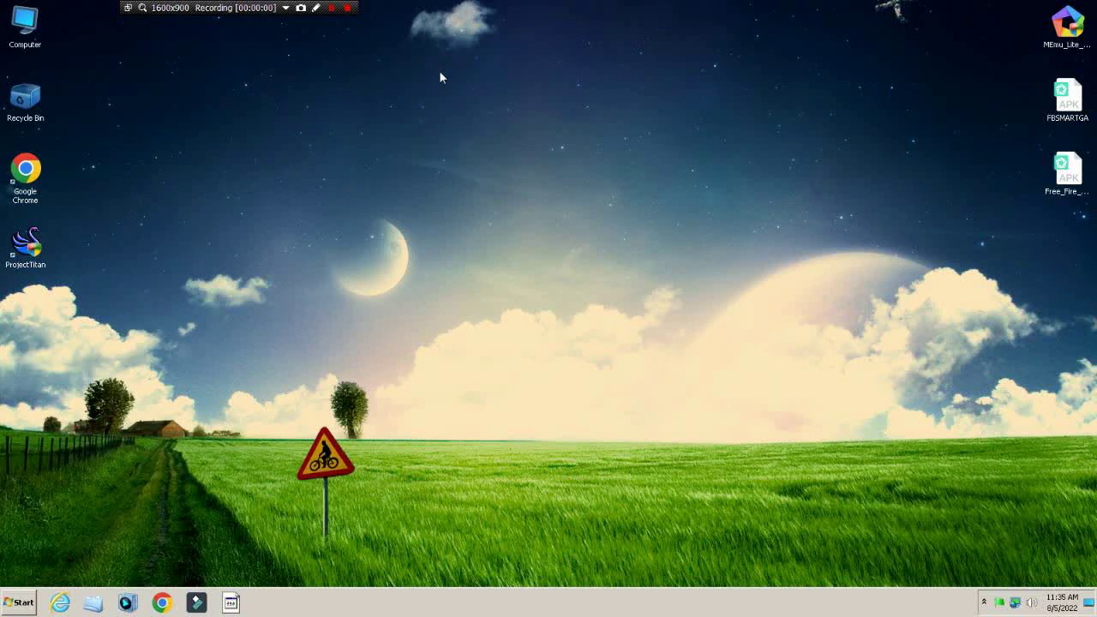
pyautogui.rightClick(438, 72)
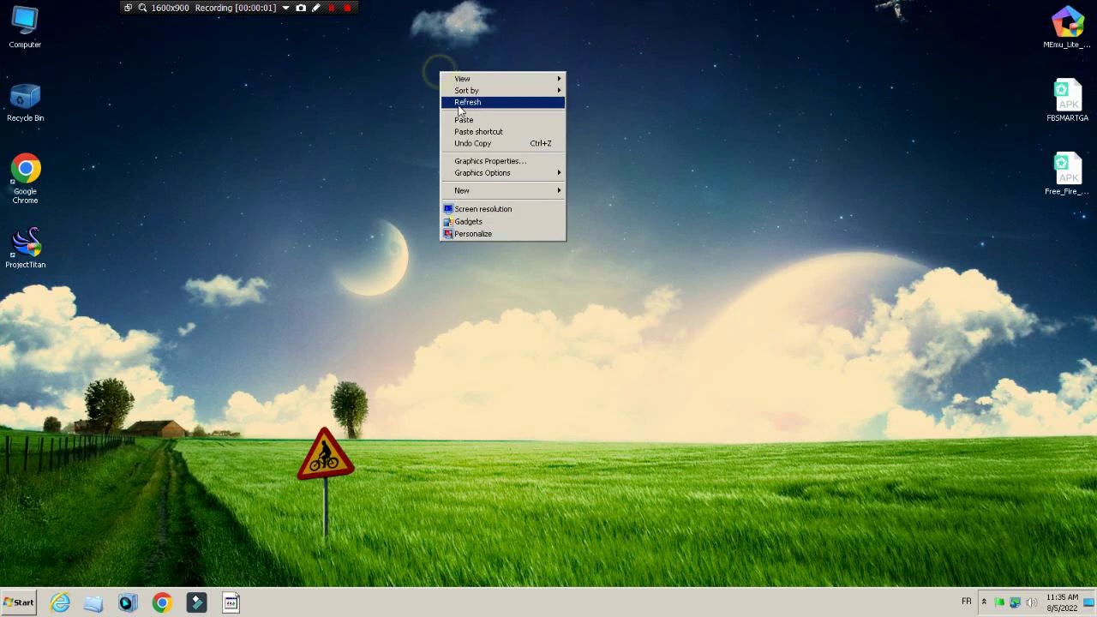
pyautogui.rightClick(459, 99)
pyautogui.rightClick(487, 138)
pyautogui.click(570, 172)
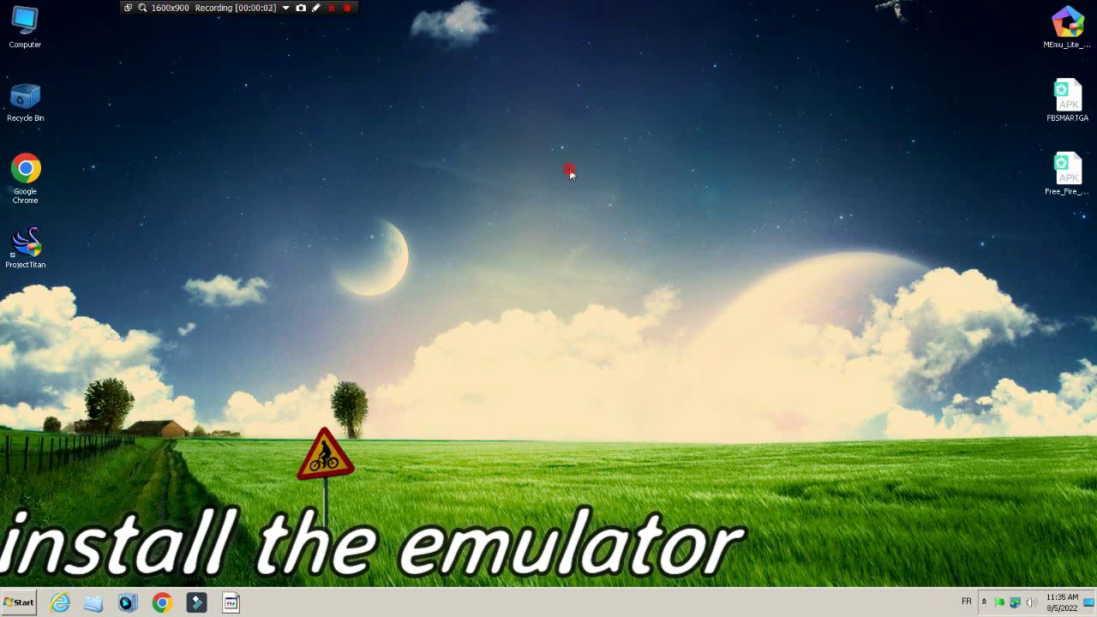
# Launch the MEmu_Lite installer from the desktop and move its file below the APK files.
pyautogui.moveTo(1059, 24); pyautogui.dragTo(785, 47)
pyautogui.moveTo(660, 2); pyautogui.dragTo(891, 93)
pyautogui.doubleClick(816, 32)
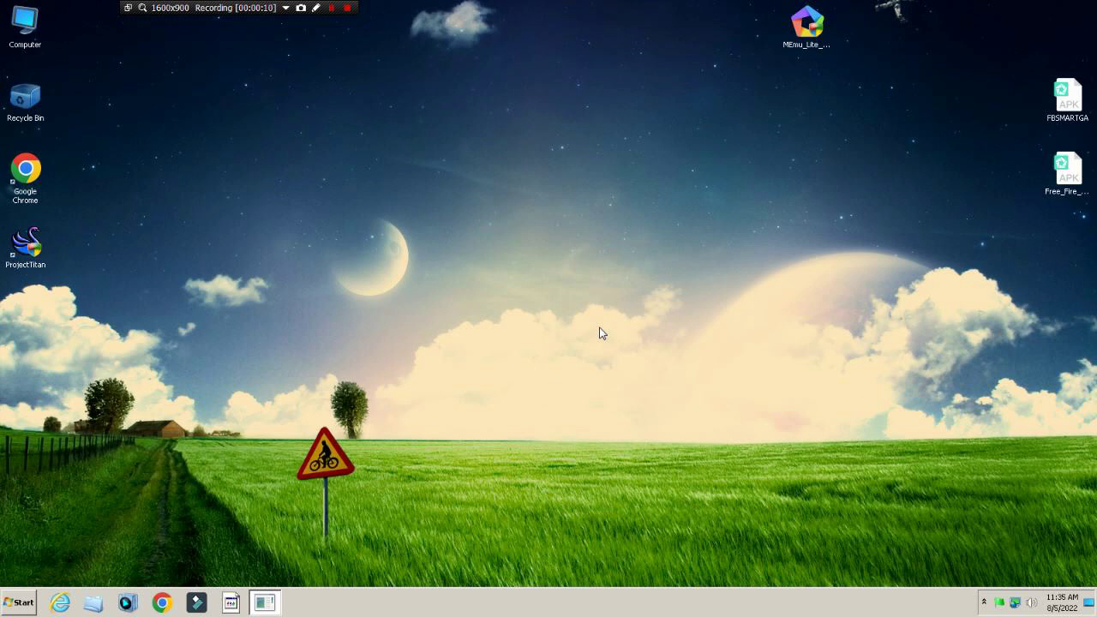
pyautogui.moveTo(832, 38); pyautogui.dragTo(1077, 563)
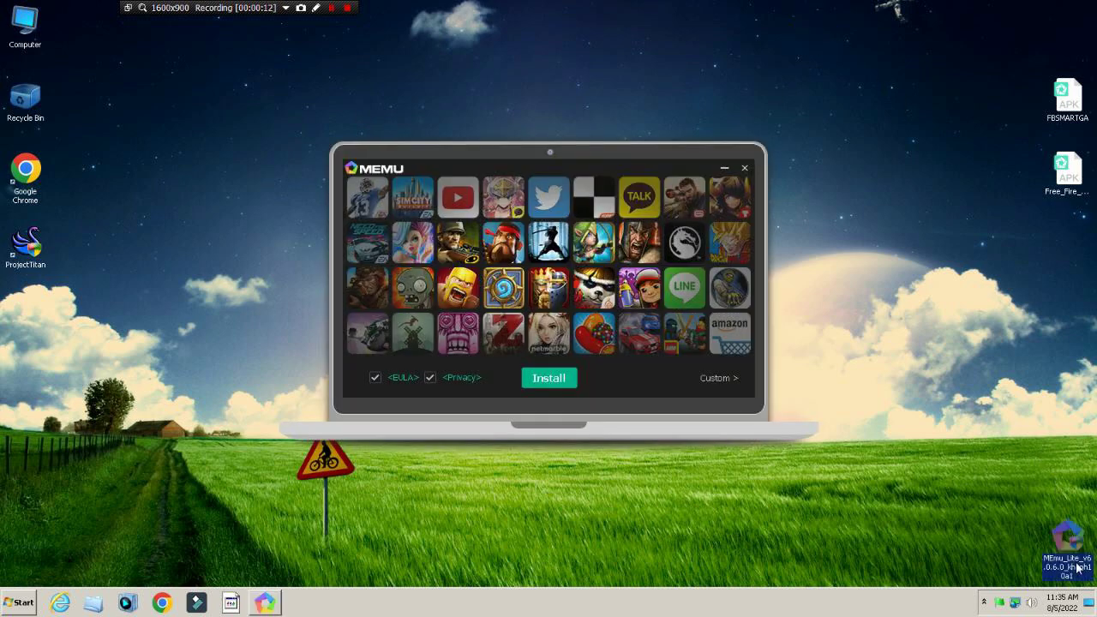
# Install MEmu with the default options and close the thank-you web page when setup is finished.
pyautogui.click(653, 94)
pyautogui.click(558, 380)
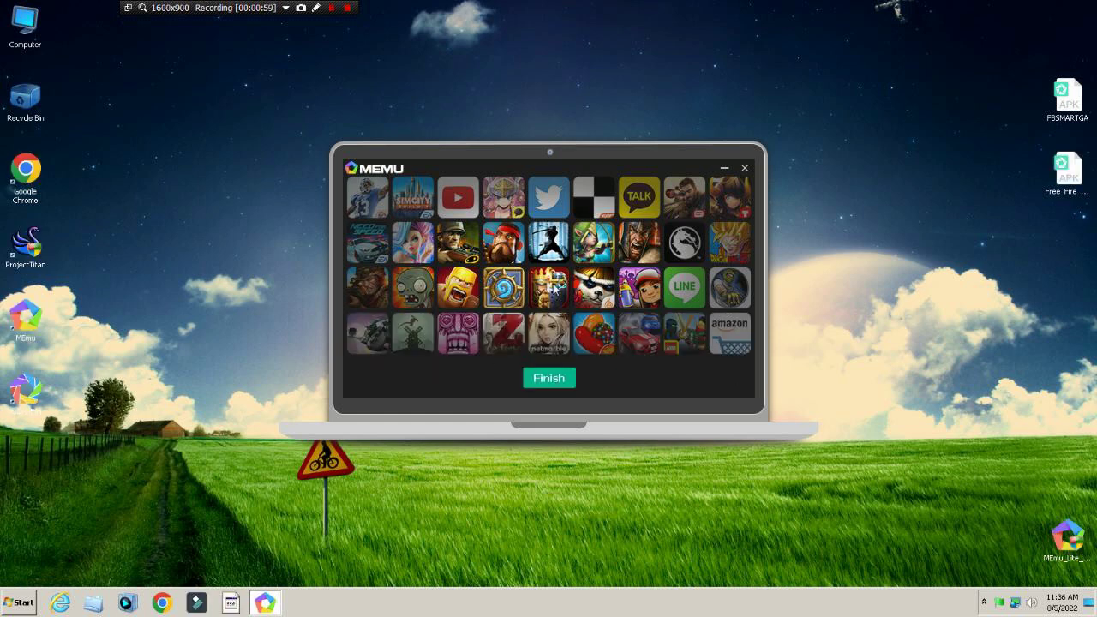
pyautogui.click(558, 379)
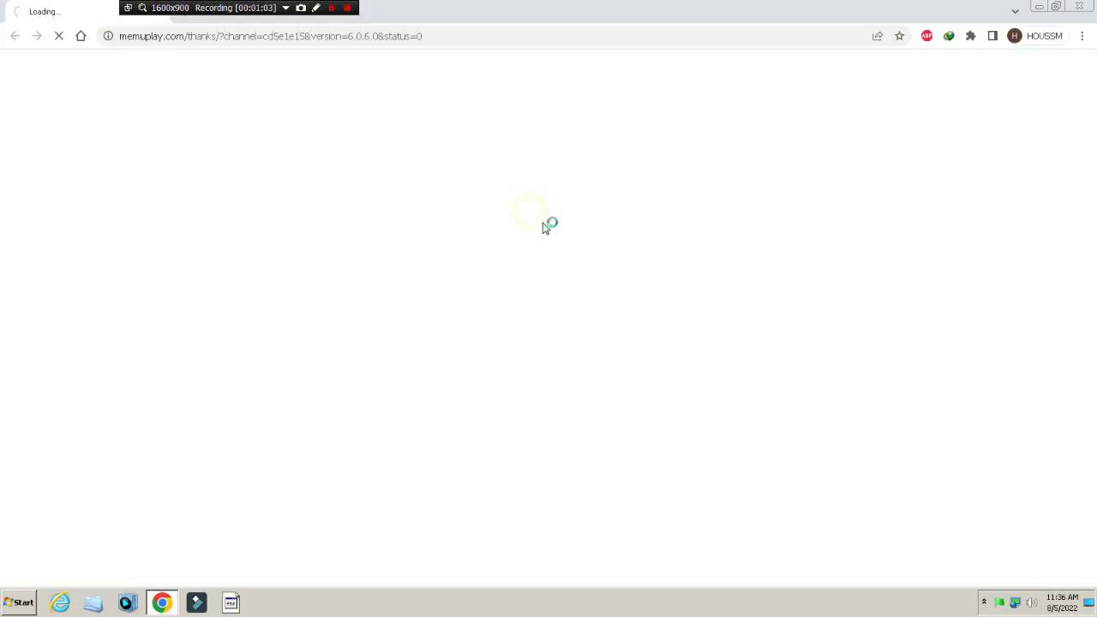
pyautogui.click(1085, 6)
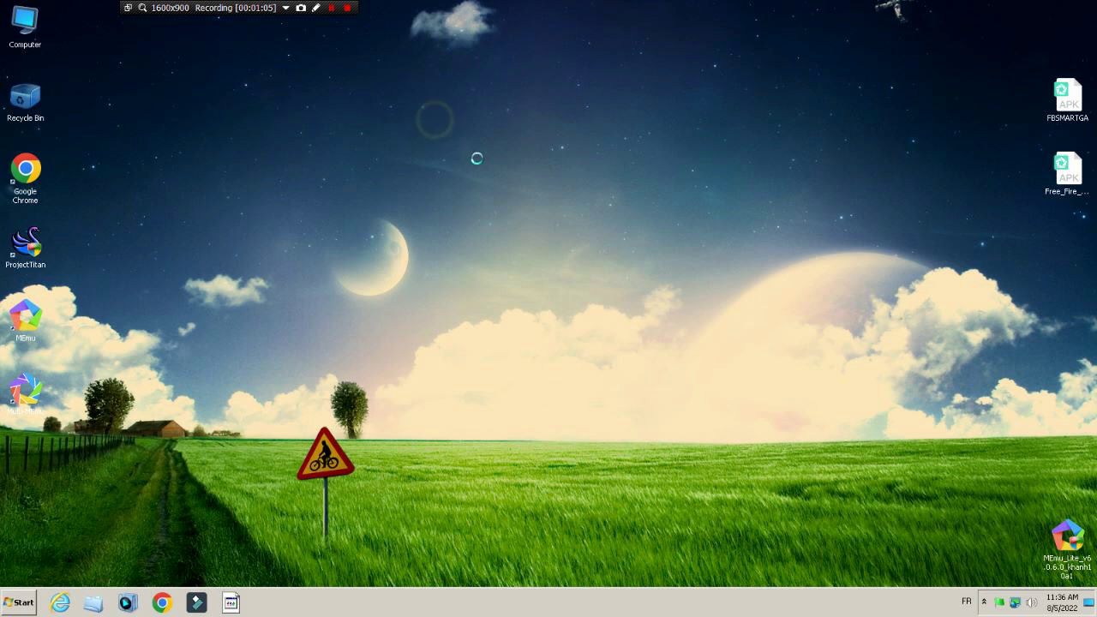
pyautogui.rightClick(435, 117)
pyautogui.rightClick(492, 156)
pyautogui.click(547, 187)
pyautogui.rightClick(547, 186)
pyautogui.click(588, 218)
pyautogui.rightClick(588, 216)
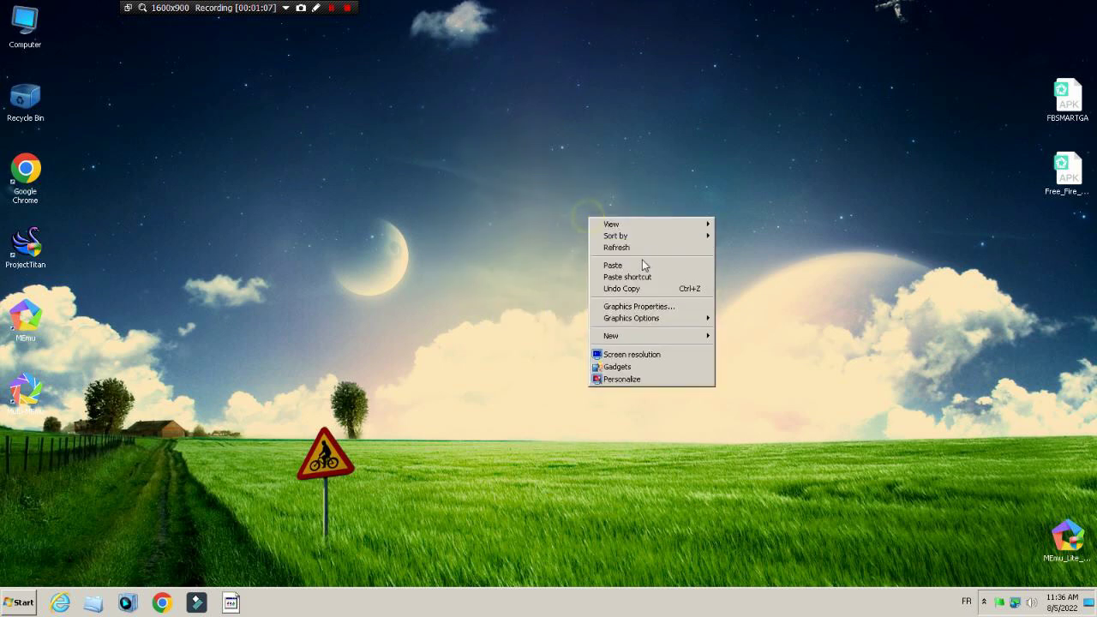
pyautogui.click(672, 249)
pyautogui.rightClick(673, 250)
pyautogui.click(707, 283)
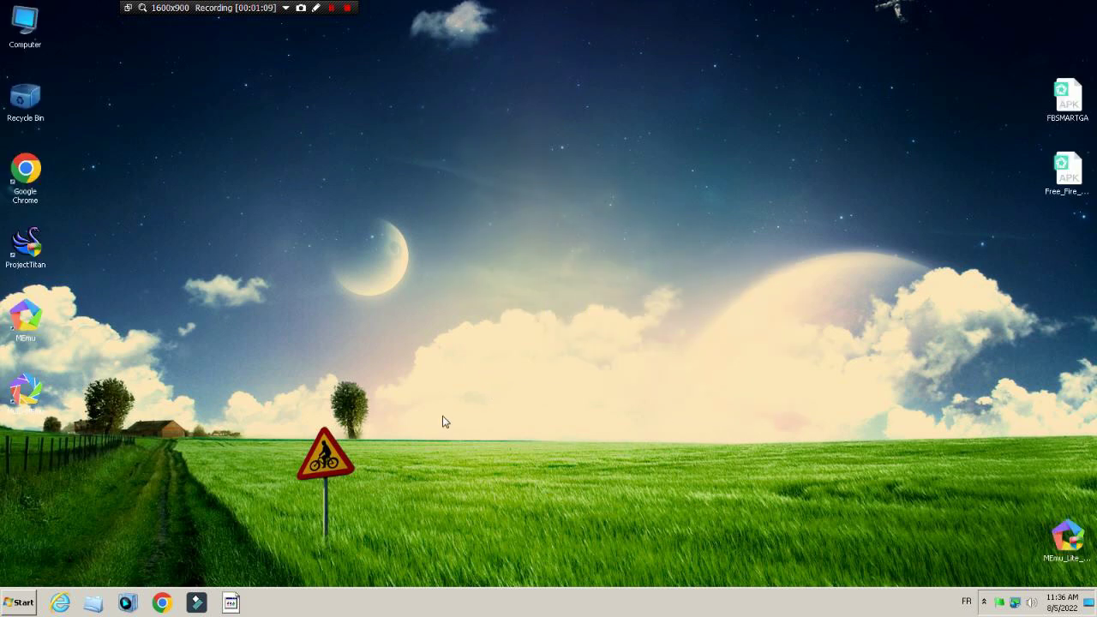
# Move the MEmu shortcut to a free spot on the desktop and launch the emulator from it.
pyautogui.click(36, 355)
pyautogui.moveTo(334, 287); pyautogui.dragTo(748, 113)
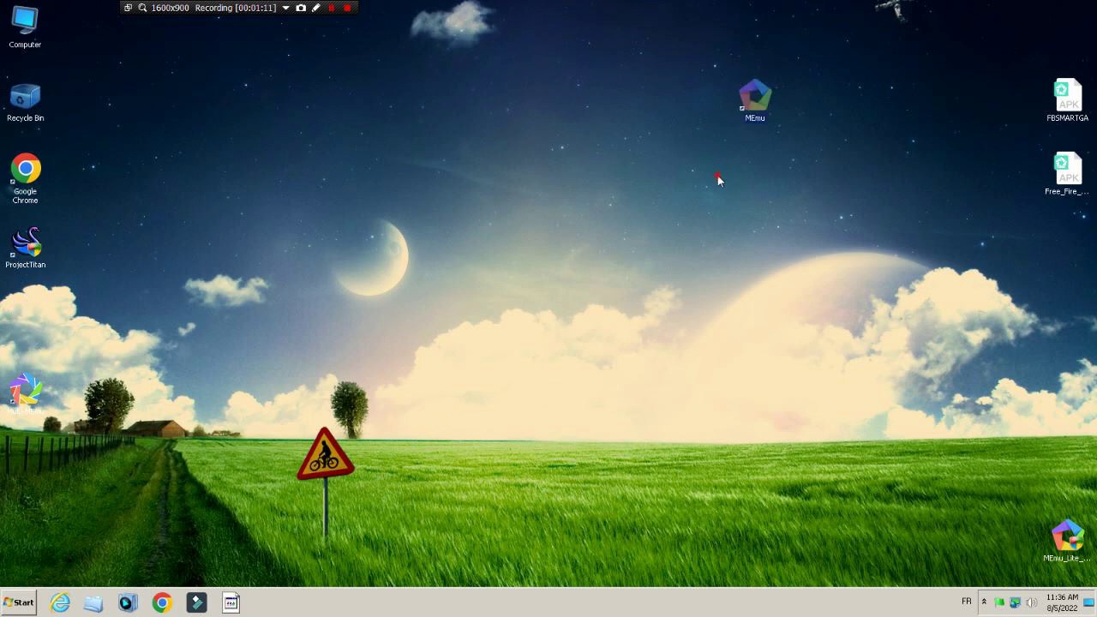
pyautogui.click(718, 177)
pyautogui.doubleClick(759, 111)
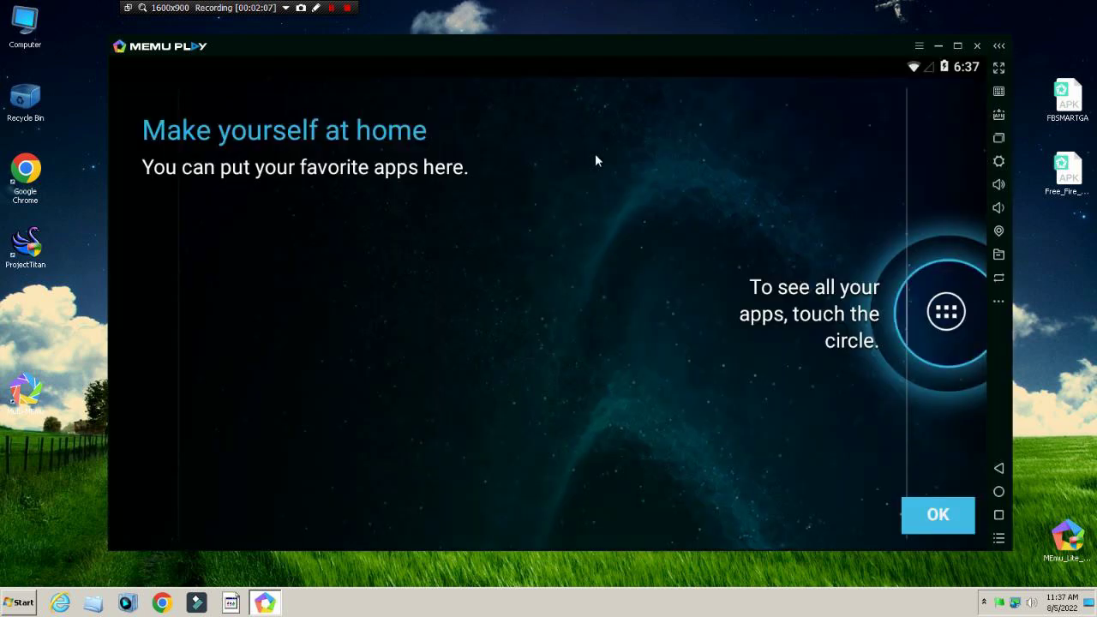
# Dismiss the emulator's welcome tips and show the list of all its apps.
pyautogui.click(934, 501)
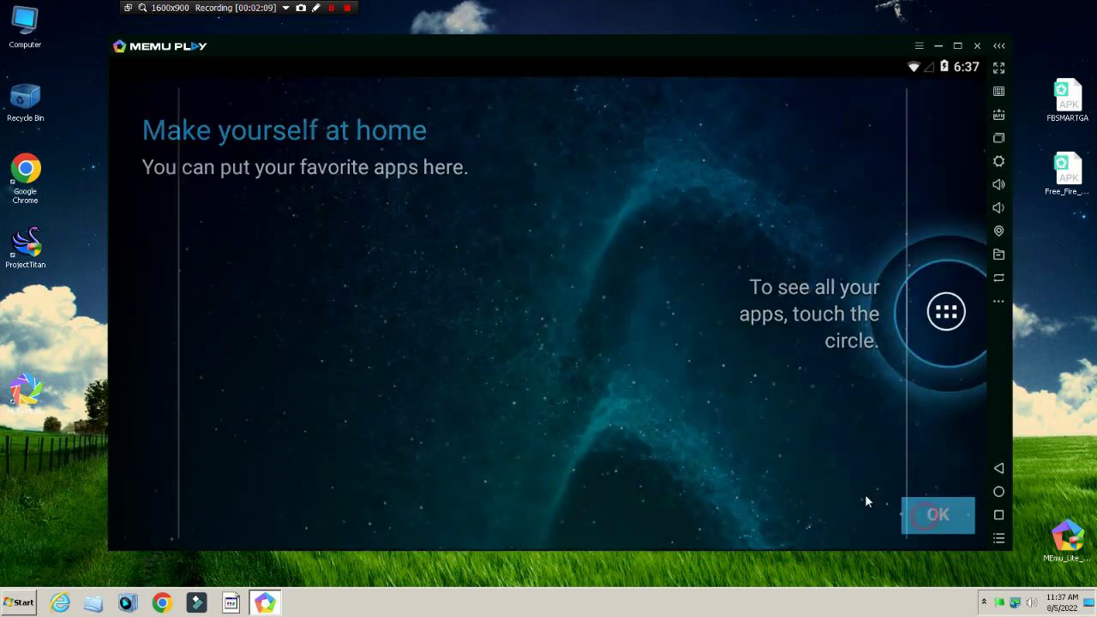
pyautogui.click(946, 312)
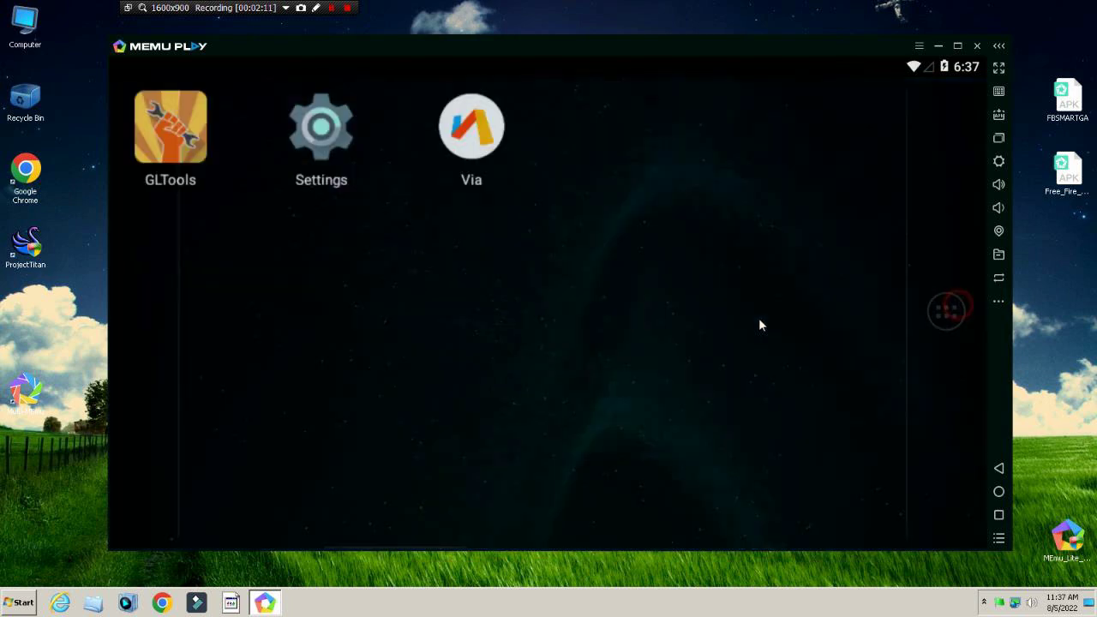
pyautogui.click(936, 512)
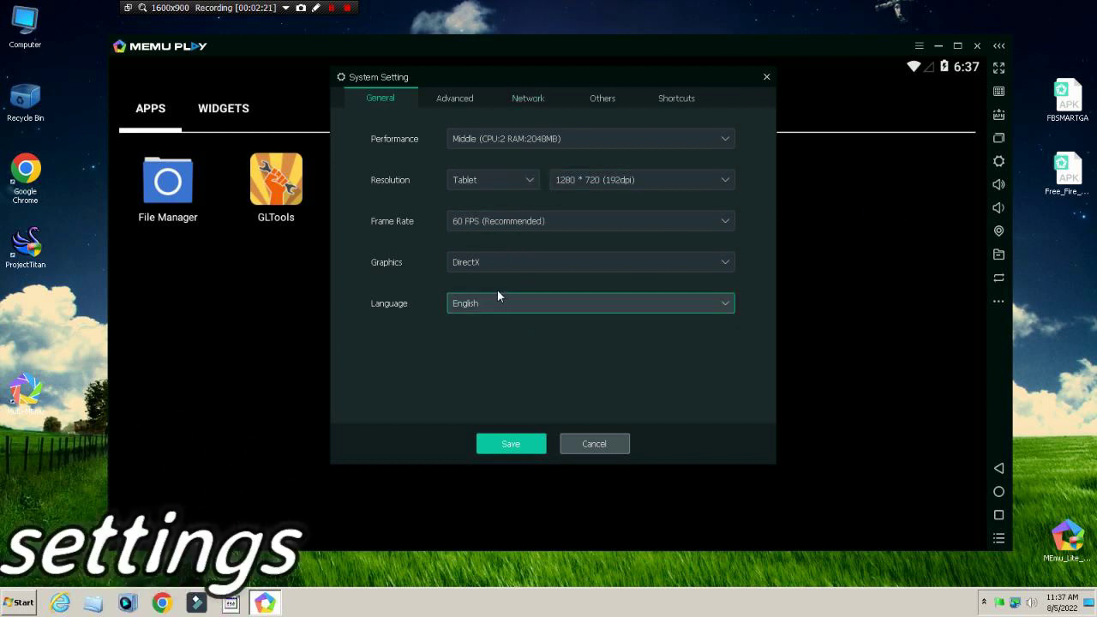
pyautogui.click(584, 142)
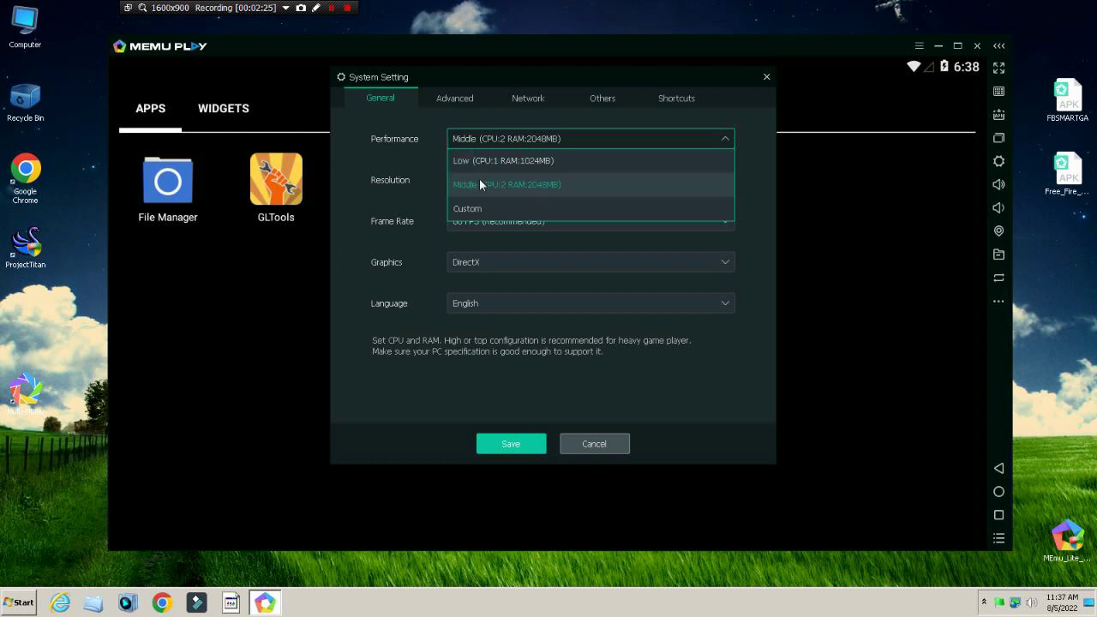
pyautogui.click(563, 184)
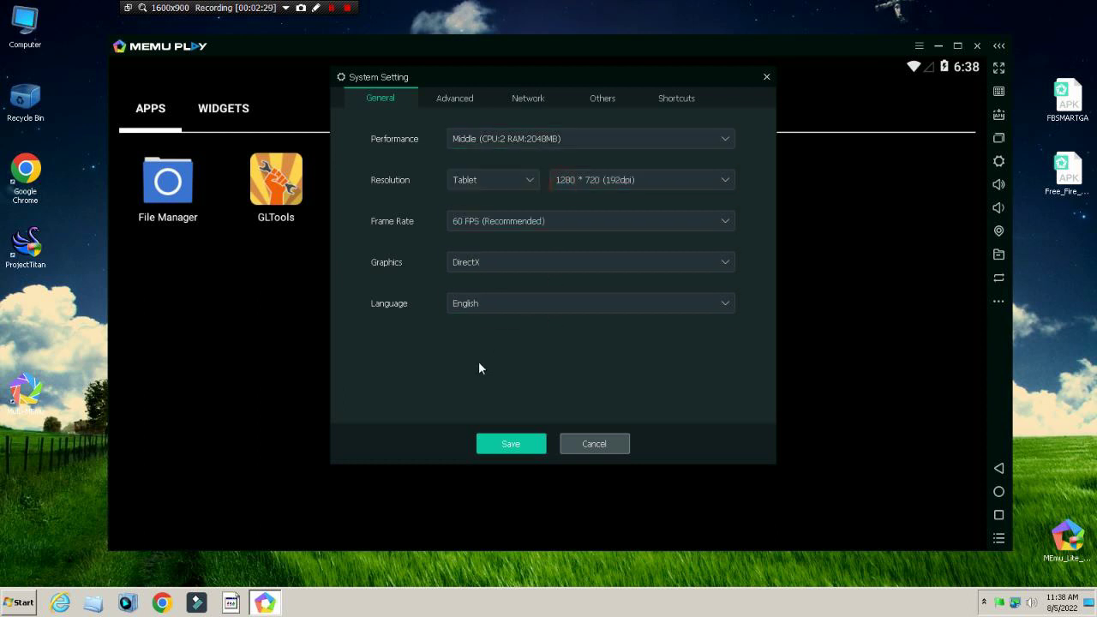
pyautogui.click(463, 99)
pyautogui.click(381, 95)
# Set the emulator's display to a custom resolution of 800 x 600 with 160 DPI.
pyautogui.click(506, 182)
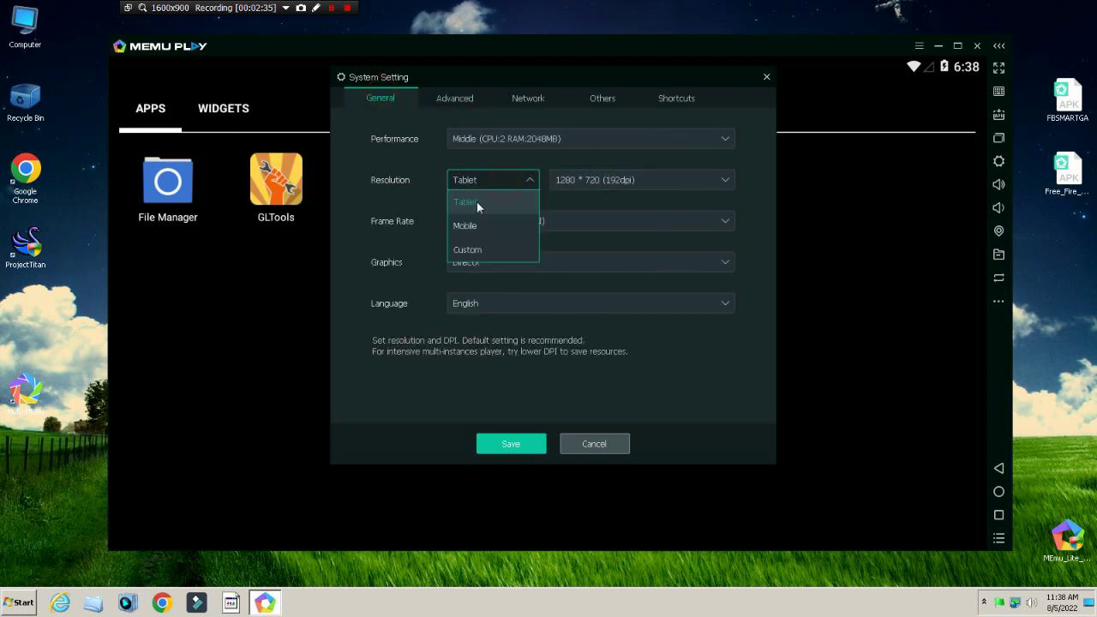
pyautogui.click(477, 249)
pyautogui.doubleClick(569, 180)
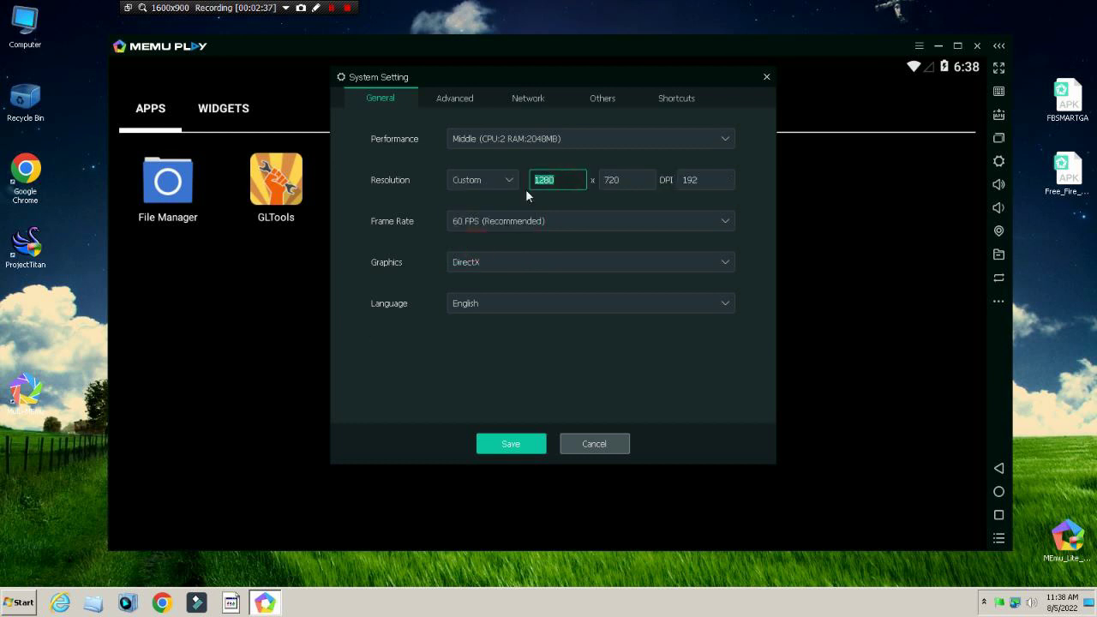
pyautogui.write('800')
pyautogui.doubleClick(633, 175)
pyautogui.write('600')
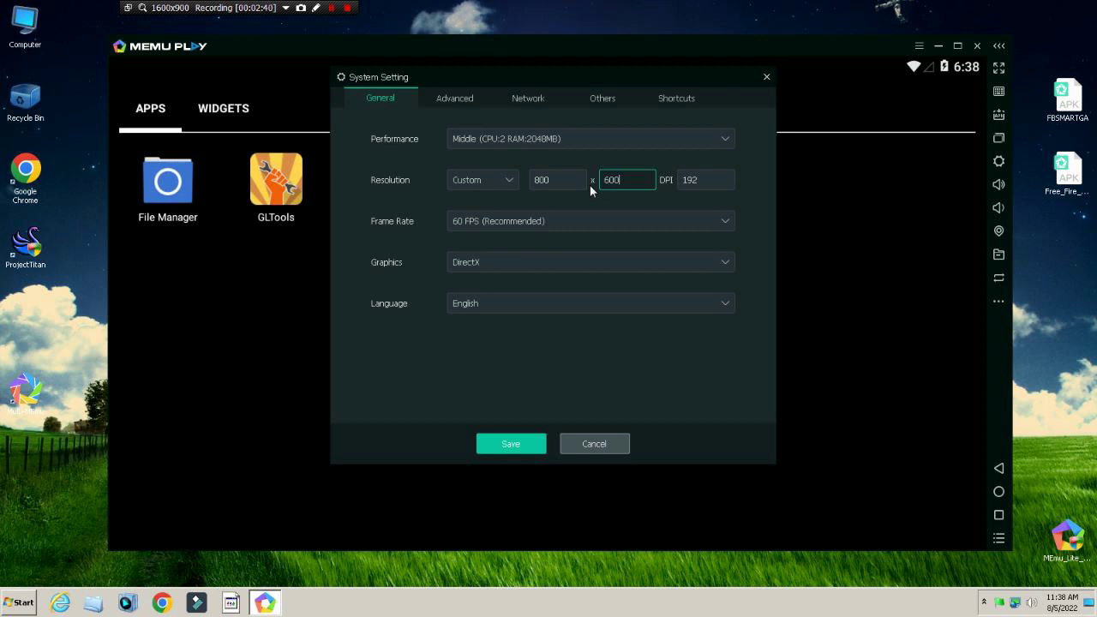
pyautogui.click(631, 355)
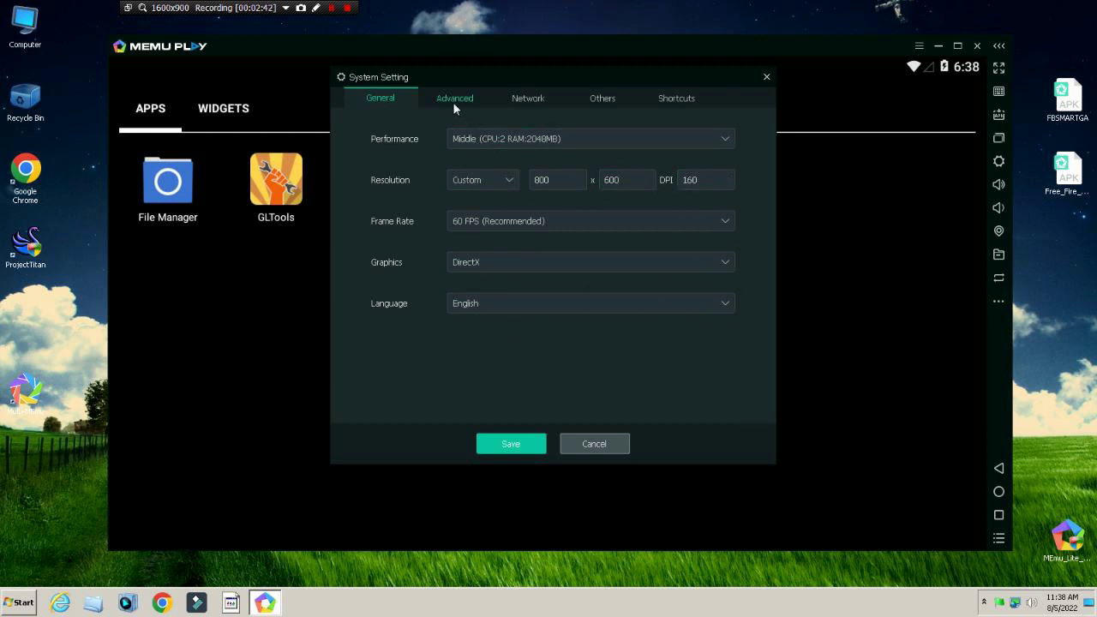
# Set the performance to Low (CPU:1 RAM:1024MB) and look through the remaining categories of system settings.
pyautogui.click(505, 132)
pyautogui.click(499, 164)
pyautogui.click(455, 99)
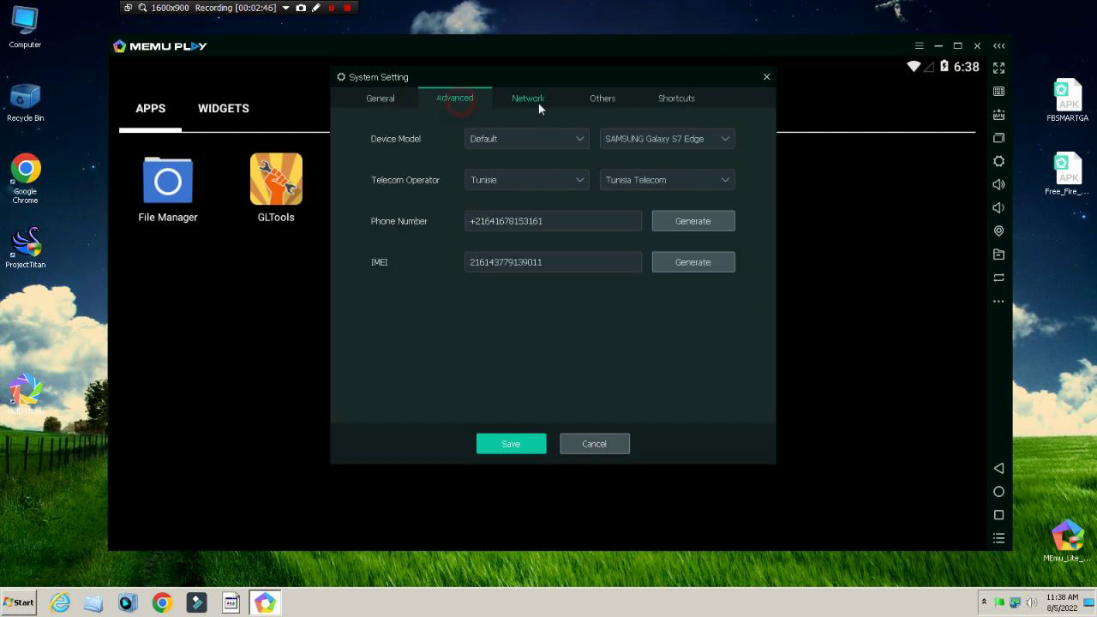
pyautogui.click(528, 99)
pyautogui.click(603, 99)
pyautogui.click(676, 98)
pyautogui.click(380, 98)
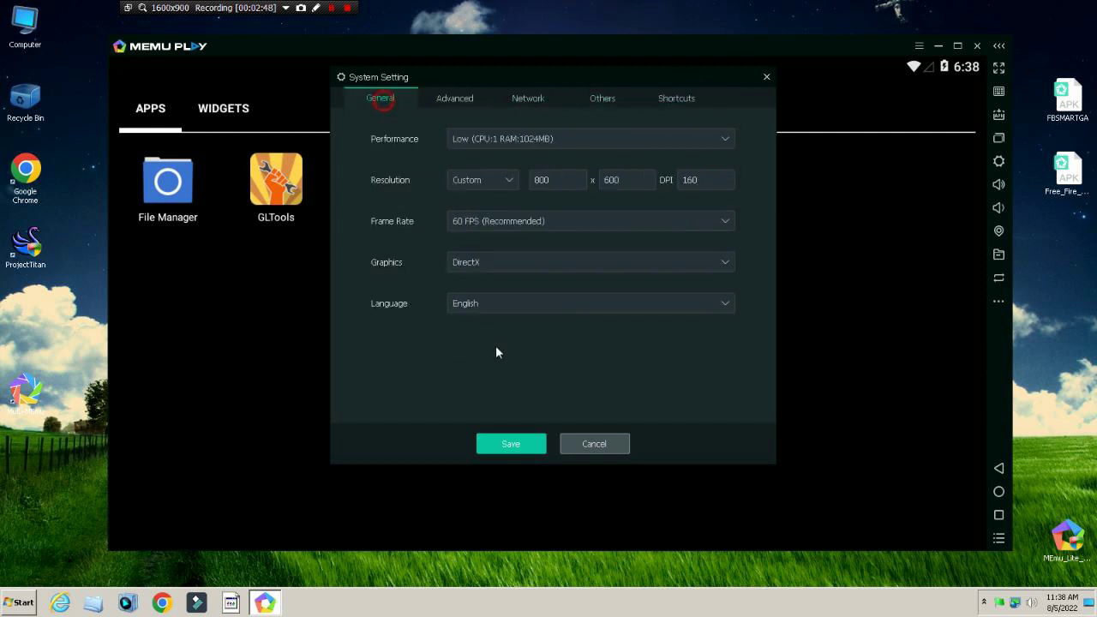
# Save the system settings and restart the emulator.
pyautogui.click(505, 443)
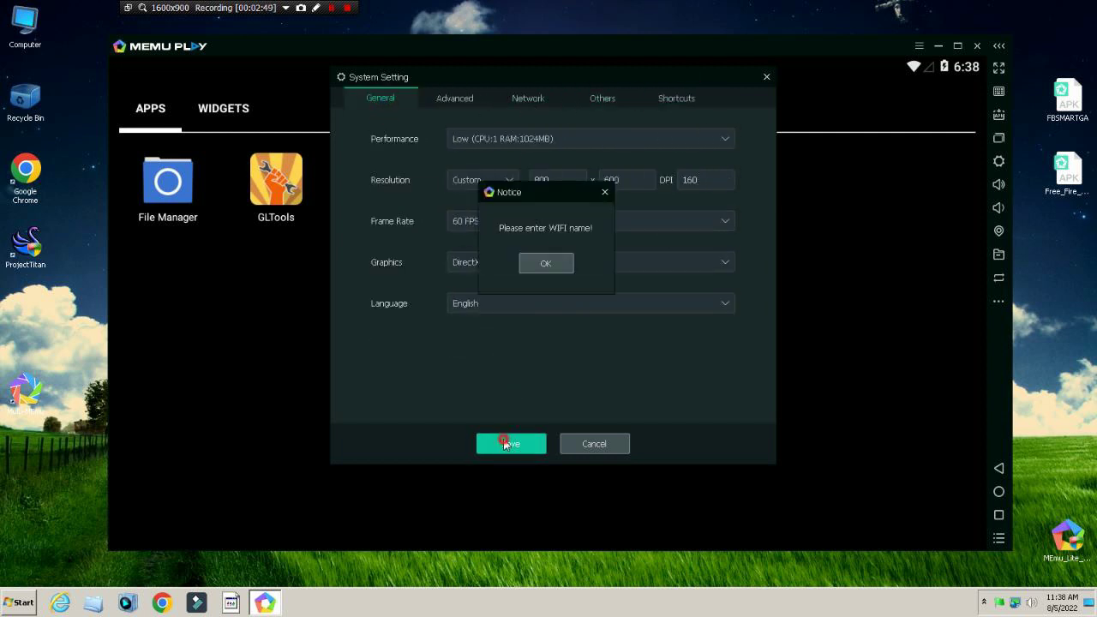
pyautogui.click(544, 264)
pyautogui.click(767, 78)
pyautogui.click(977, 45)
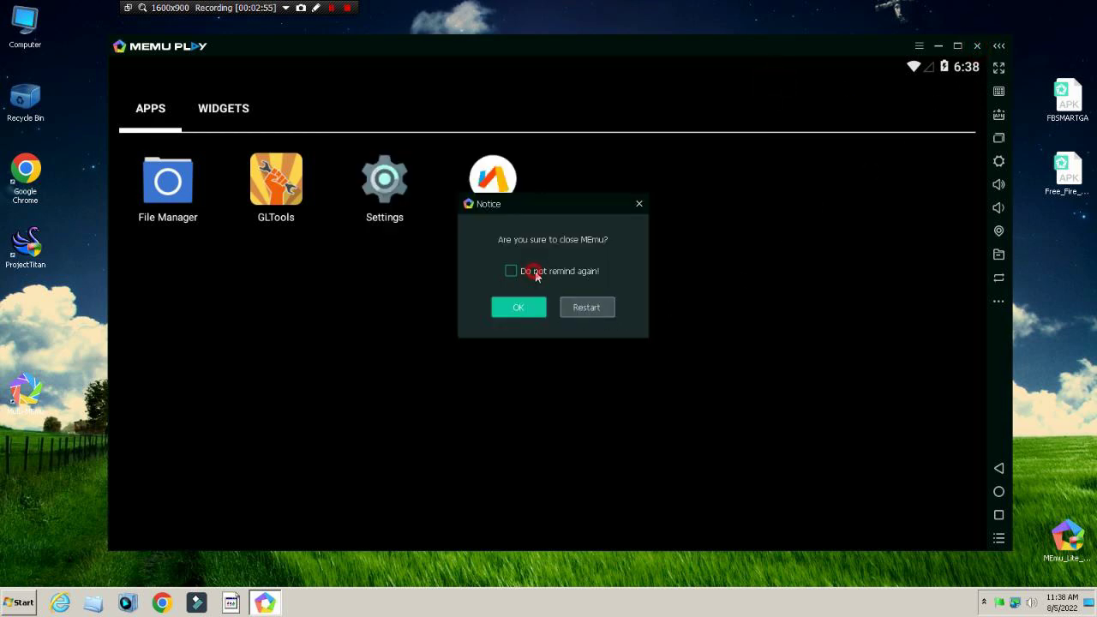
pyautogui.click(588, 308)
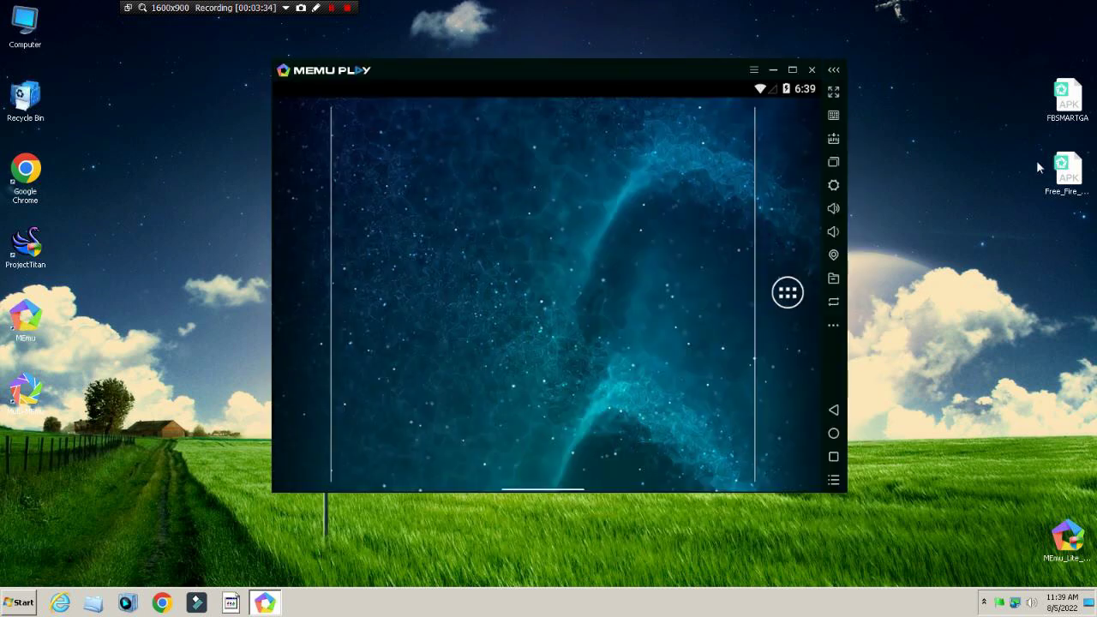
# Install Facebook in the emulator from the FBSMARTGA APK file on the desktop.
pyautogui.moveTo(1067, 103); pyautogui.dragTo(962, 150)
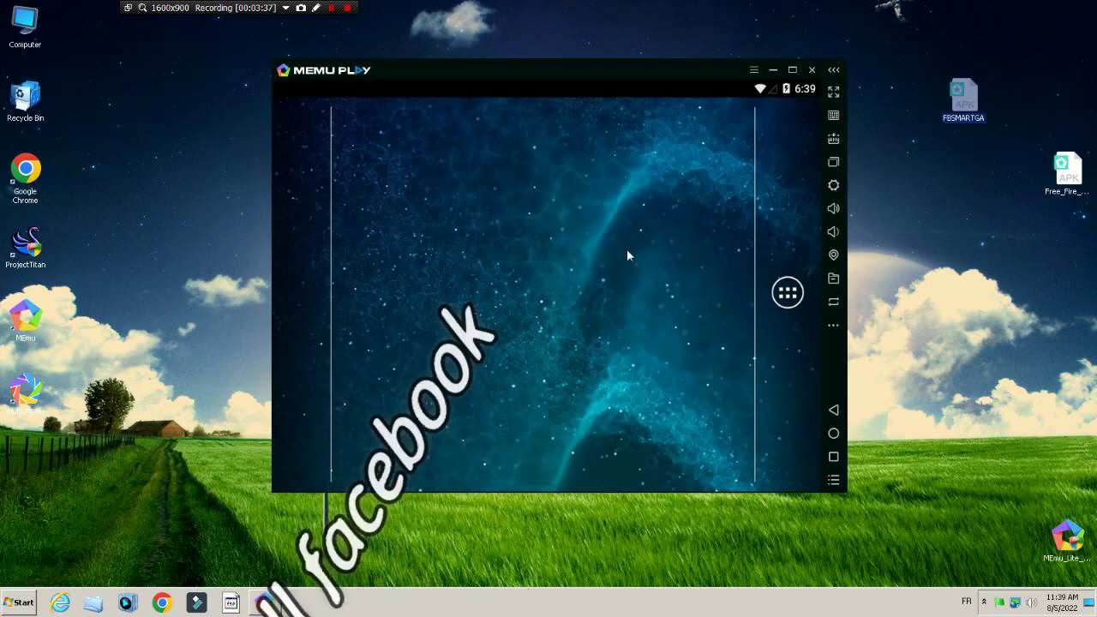
pyautogui.click(787, 292)
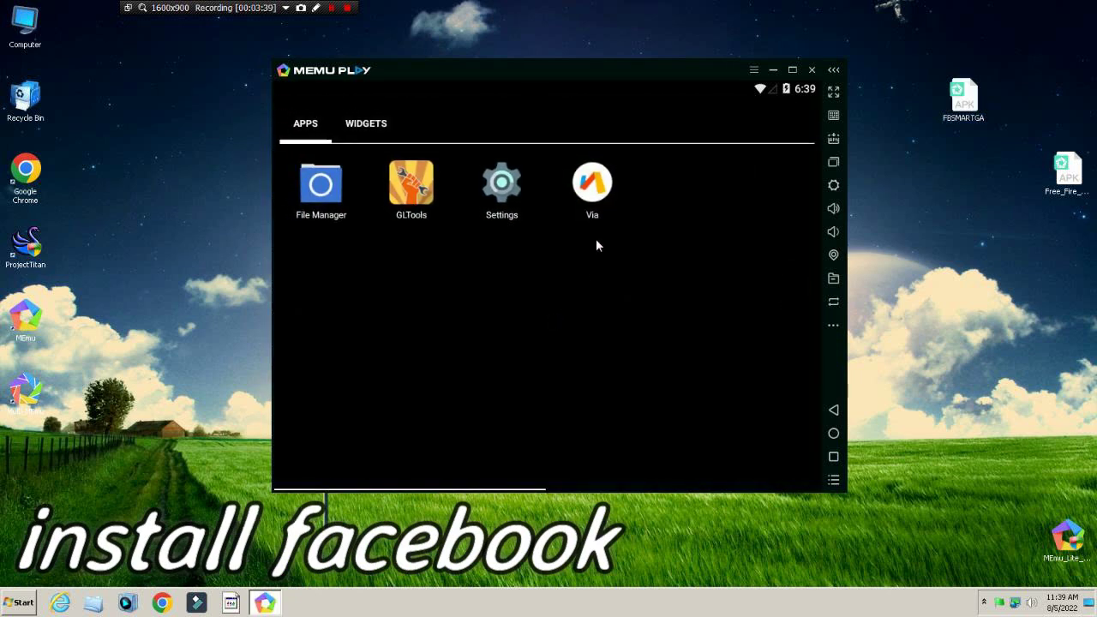
pyautogui.click(985, 604)
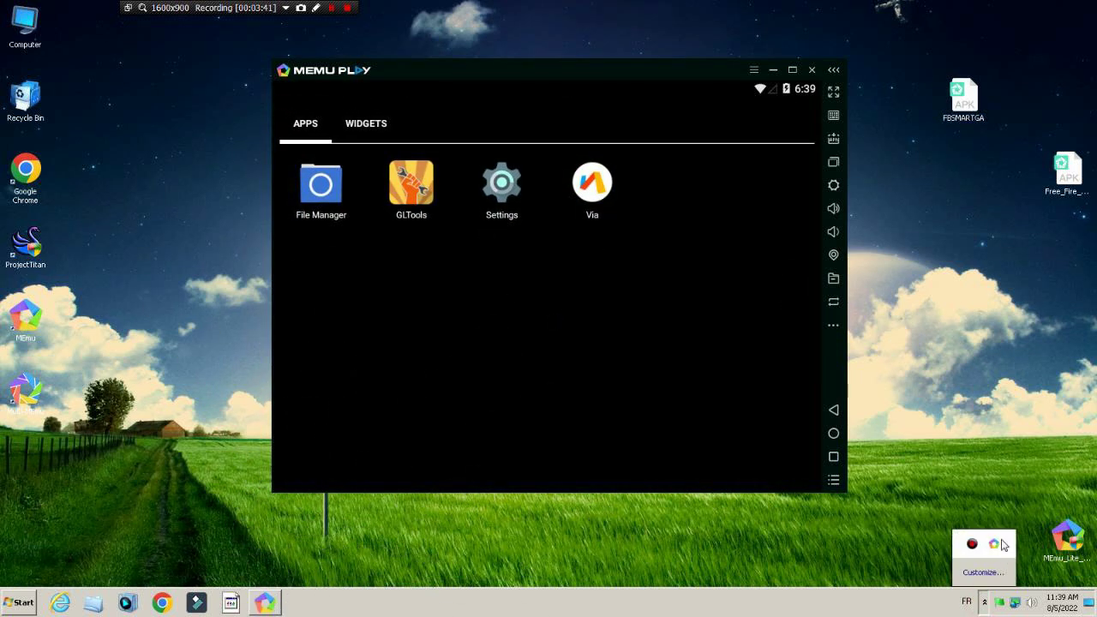
pyautogui.click(965, 375)
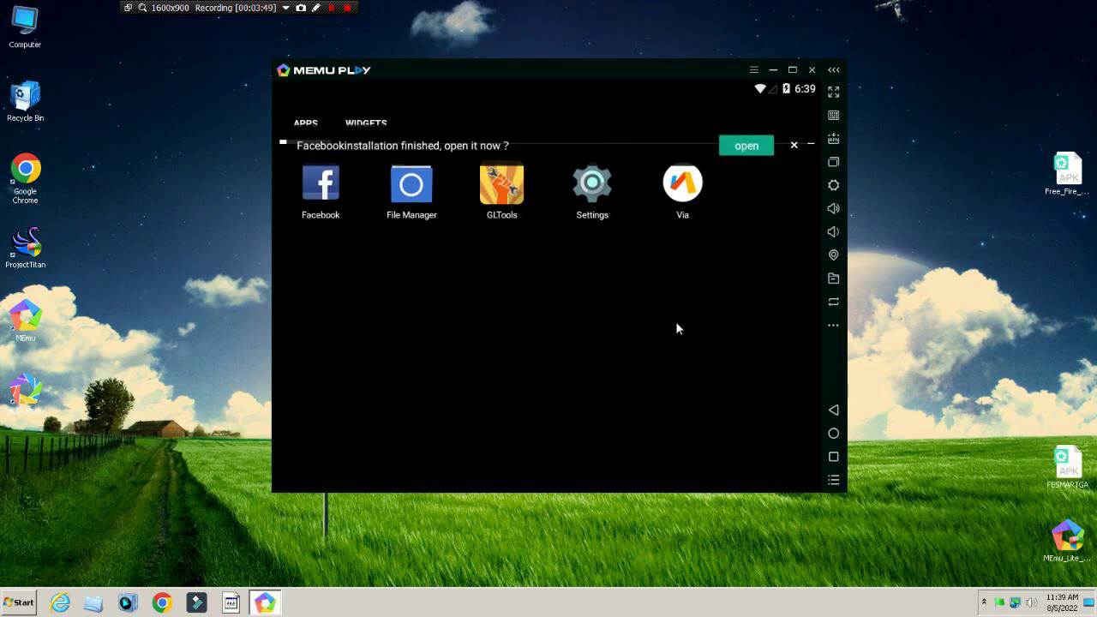
pyautogui.click(677, 328)
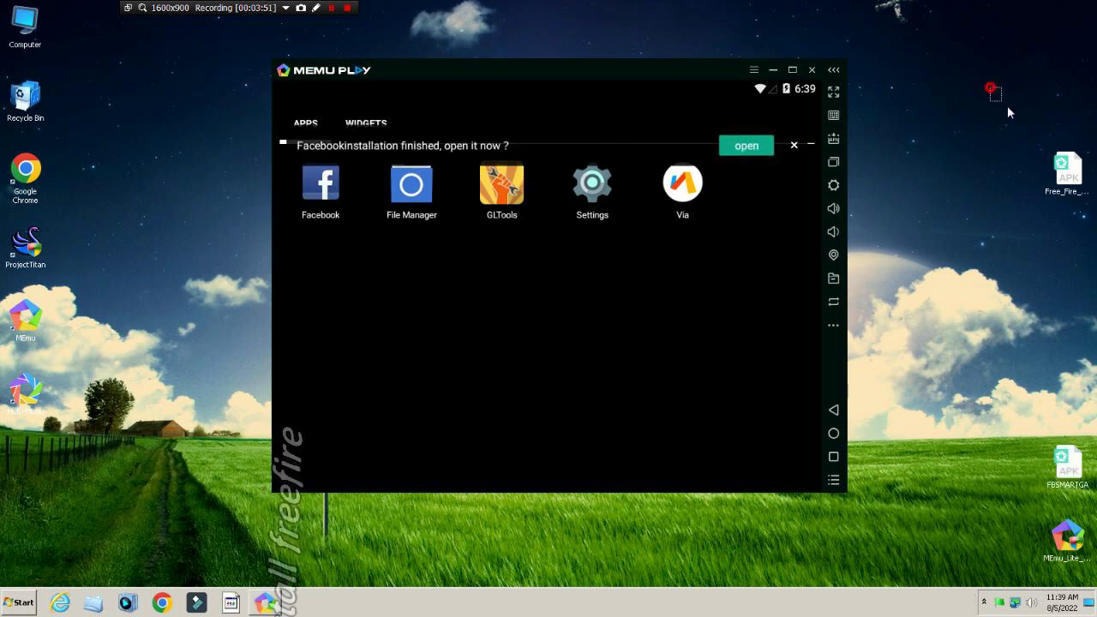
# Install Free Fire in the emulator from the Free_Fire_base APK file on the desktop.
pyautogui.moveTo(1067, 177); pyautogui.dragTo(660, 269)
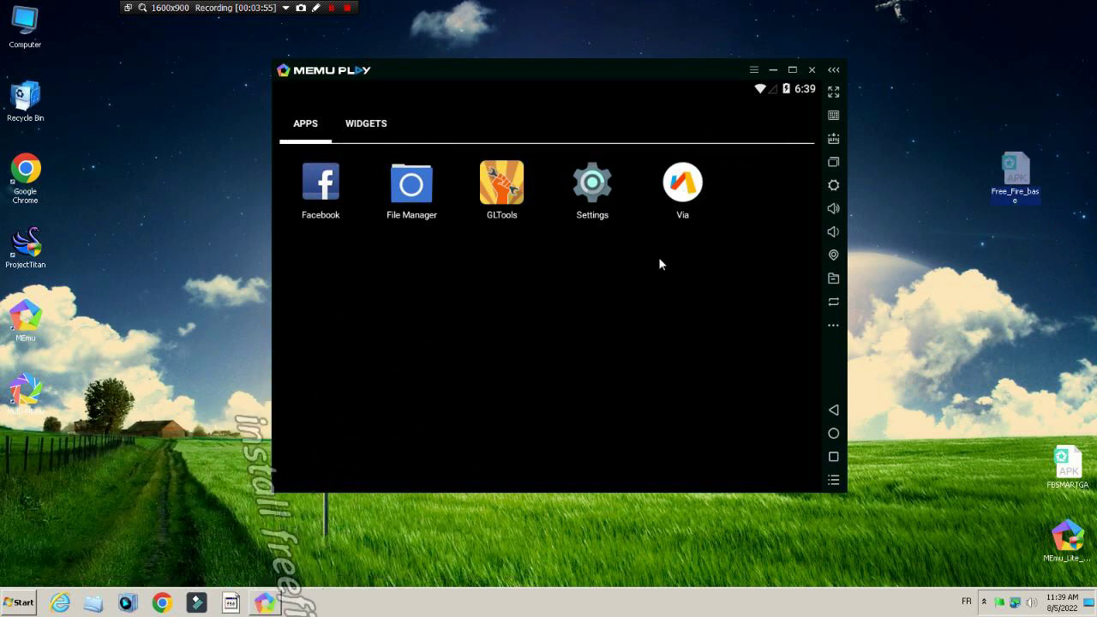
pyautogui.moveTo(1017, 174); pyautogui.dragTo(1060, 400)
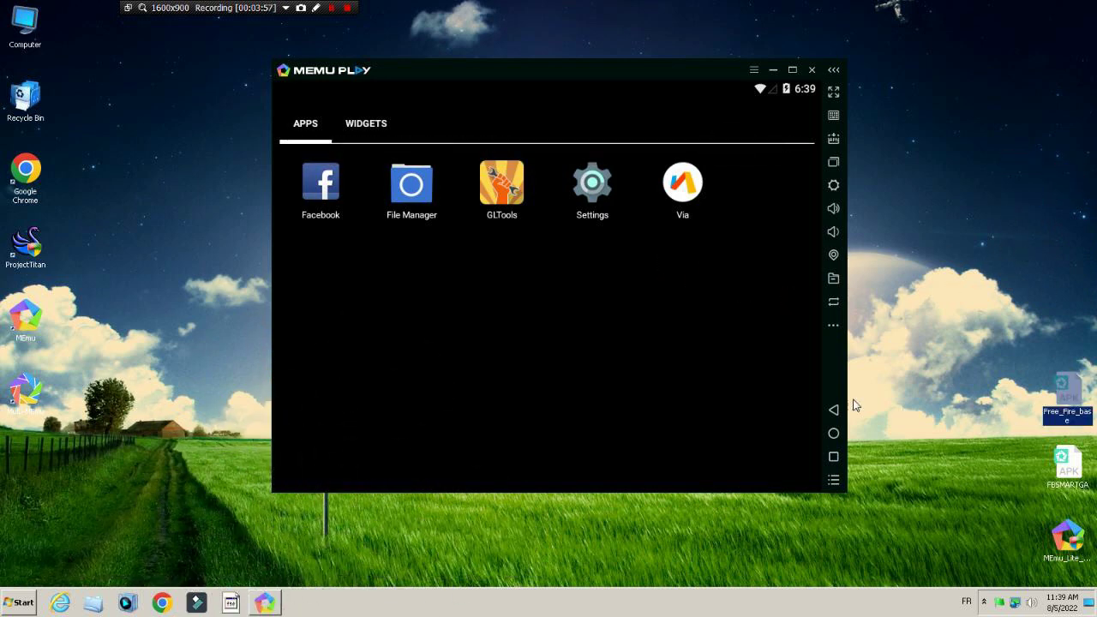
pyautogui.click(712, 350)
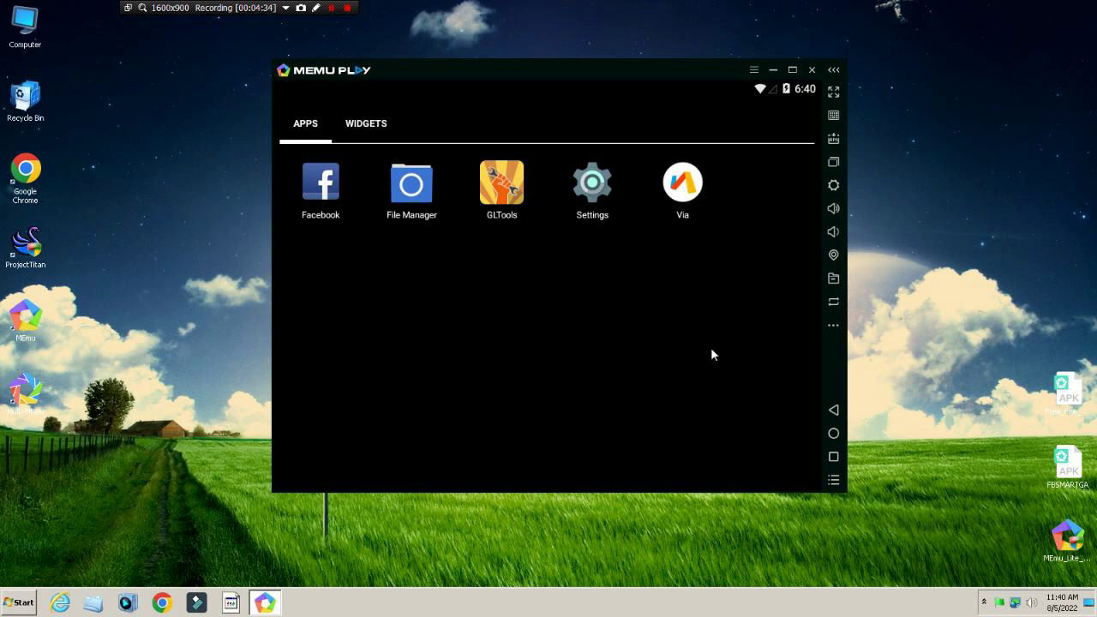
pyautogui.click(970, 197)
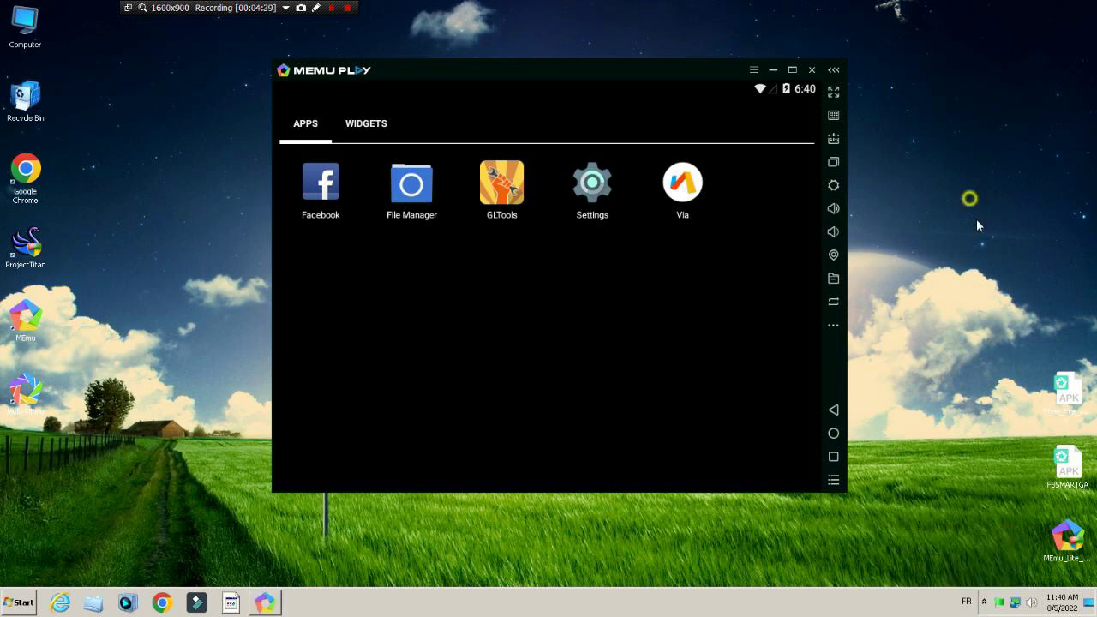
pyautogui.click(628, 325)
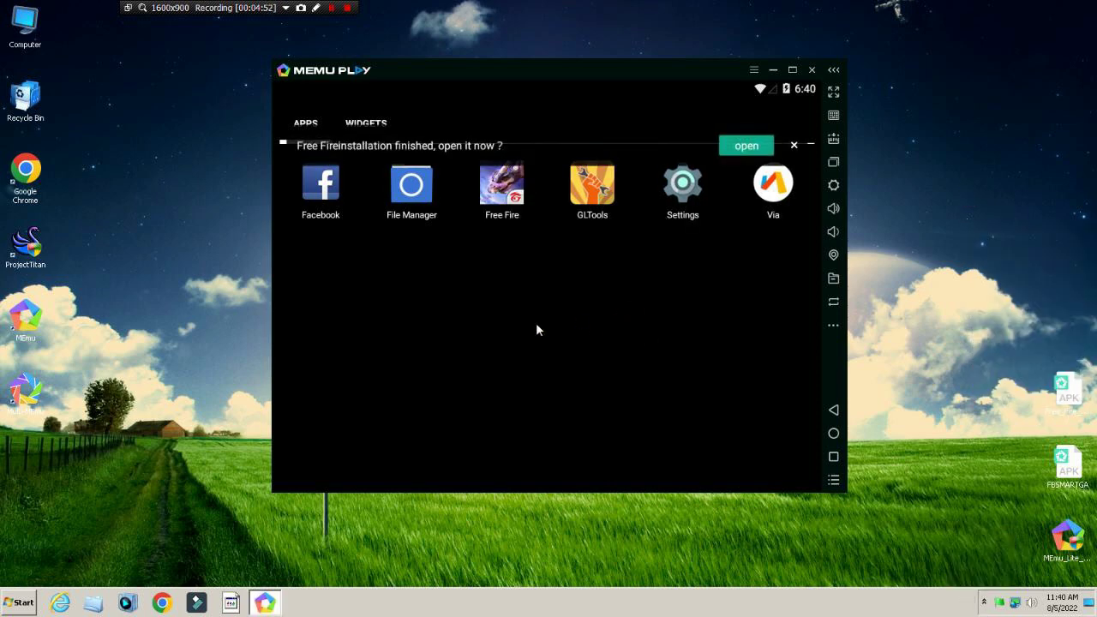
# Dismiss the Free Fire installation notice and open Facebook in the emulator.
pyautogui.click(518, 300)
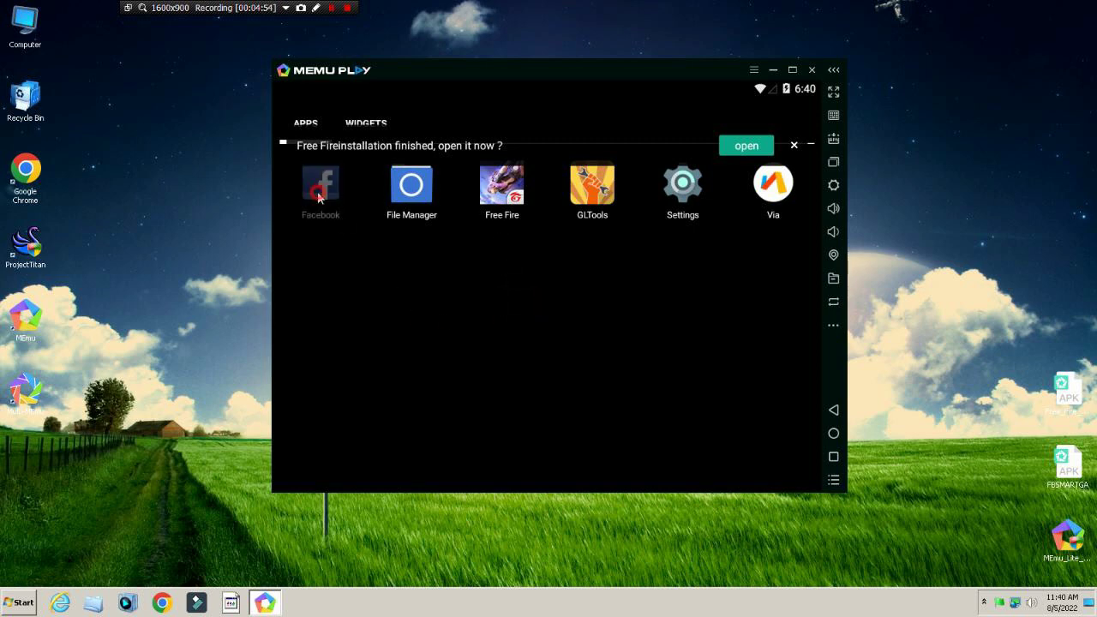
pyautogui.click(793, 144)
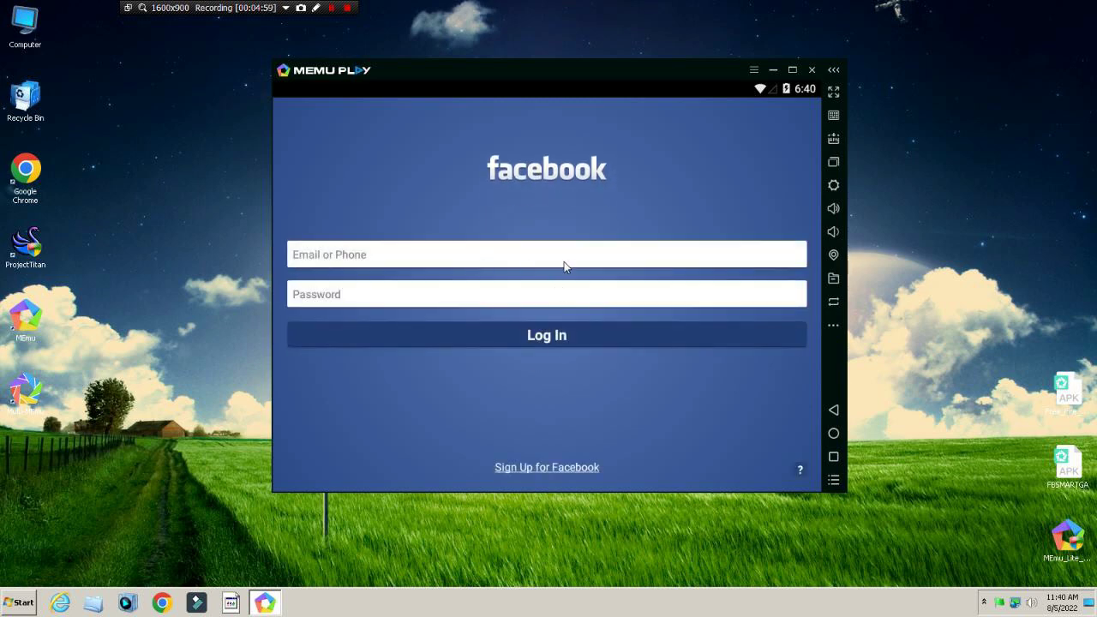
pyautogui.click(331, 8)
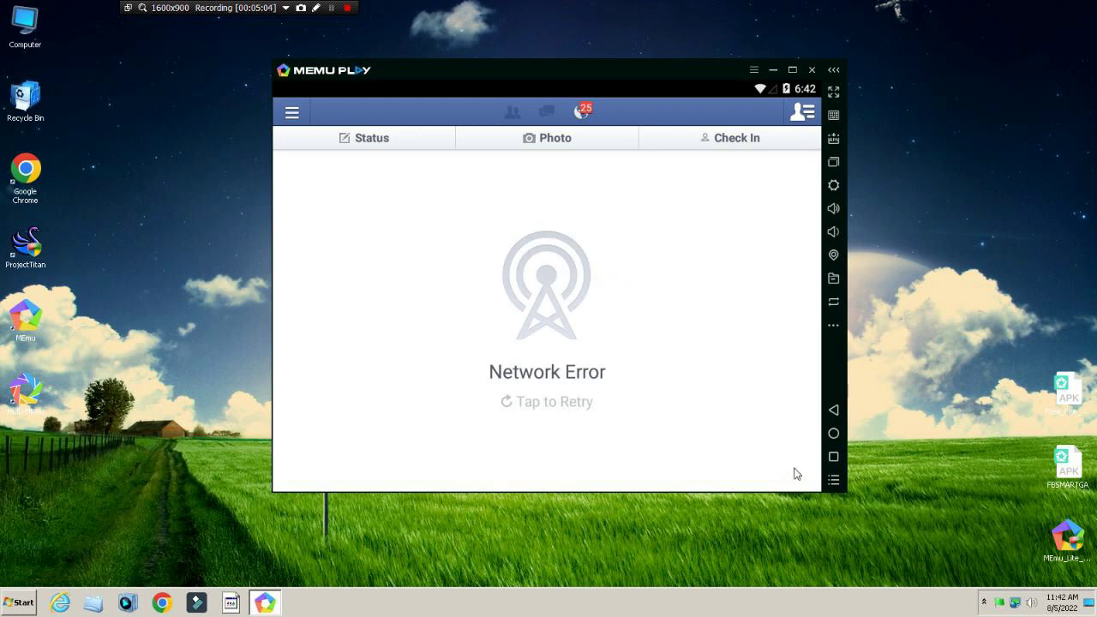
# Close Facebook from the recent apps and return to the emulator's app list.
pyautogui.click(834, 457)
pyautogui.moveTo(761, 362); pyautogui.dragTo(757, 314)
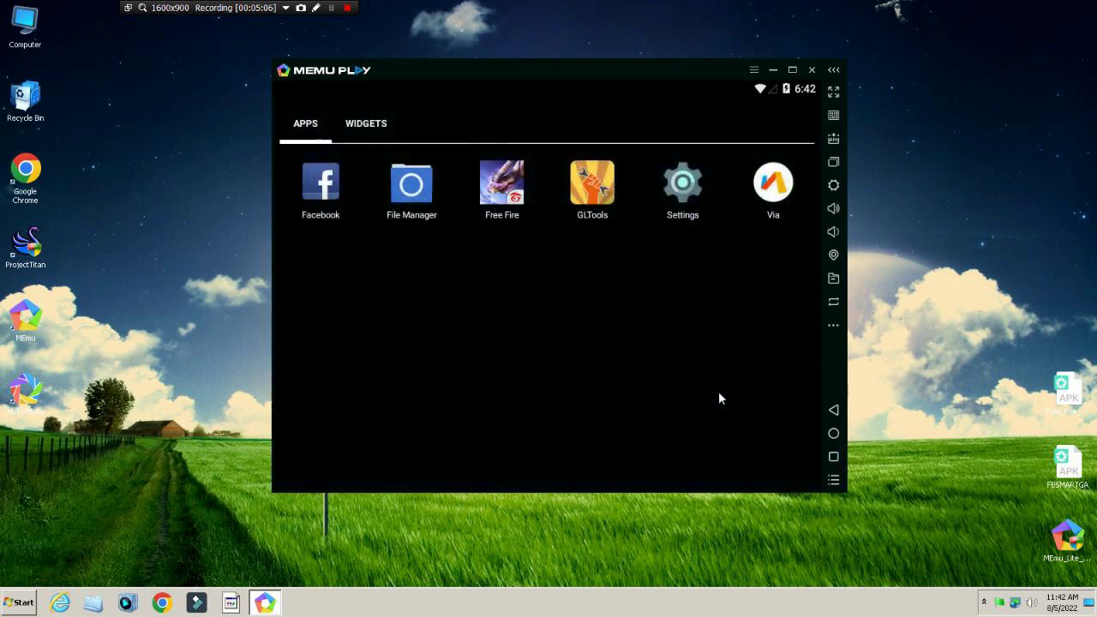
pyautogui.moveTo(541, 379); pyautogui.dragTo(734, 426)
pyautogui.moveTo(646, 397); pyautogui.dragTo(452, 421)
pyautogui.moveTo(430, 369); pyautogui.dragTo(743, 376)
# In the Android developer options, set the window animation, transition animation and animator duration scales to Animation off.
pyautogui.click(683, 183)
pyautogui.scroll(-3, 535, 457)
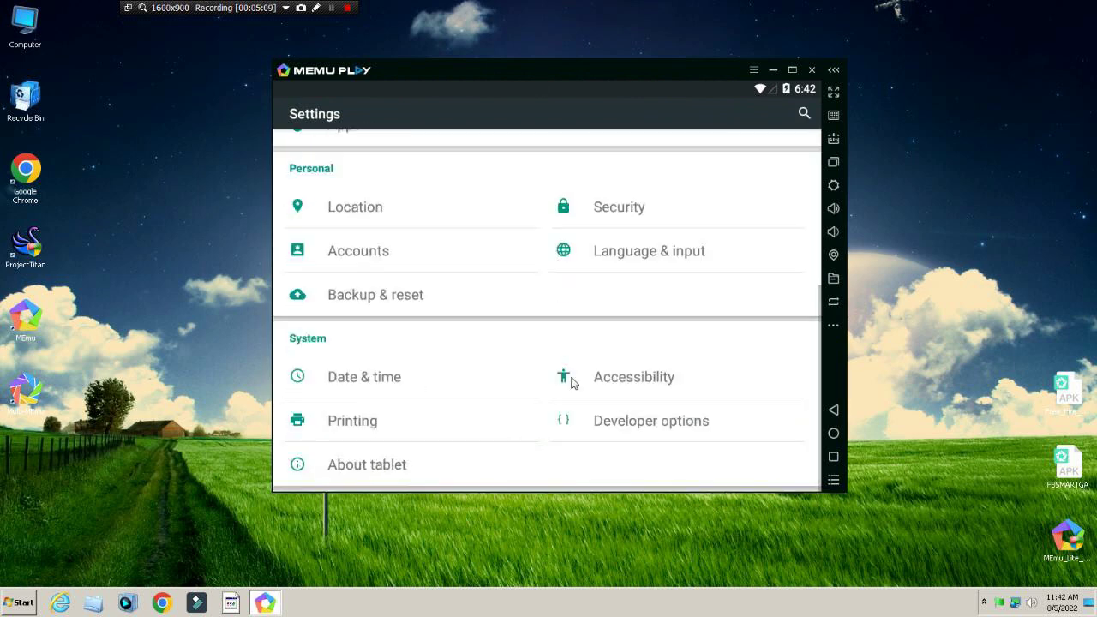
pyautogui.click(723, 421)
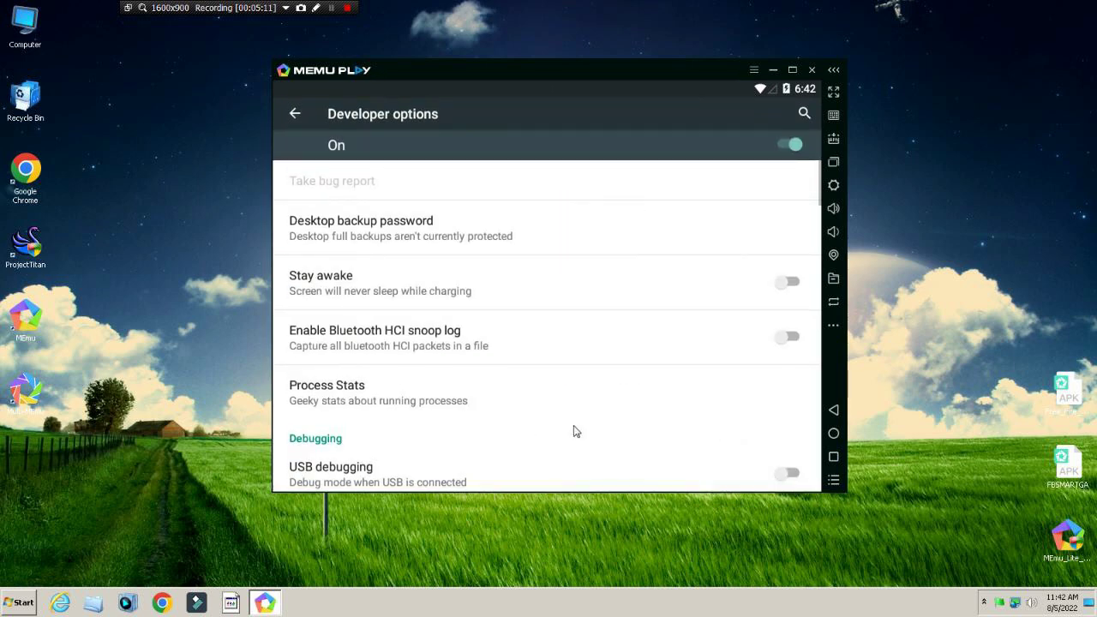
pyautogui.scroll(-10, 561, 420)
pyautogui.scroll(-5, 553, 233)
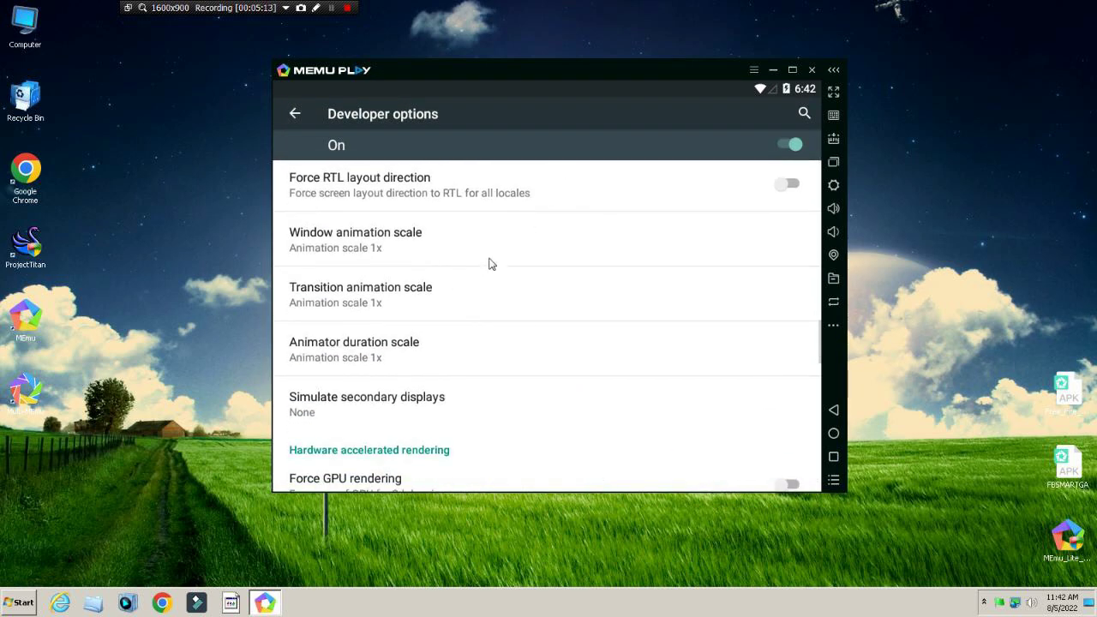
pyautogui.click(489, 259)
pyautogui.click(477, 197)
pyautogui.click(460, 296)
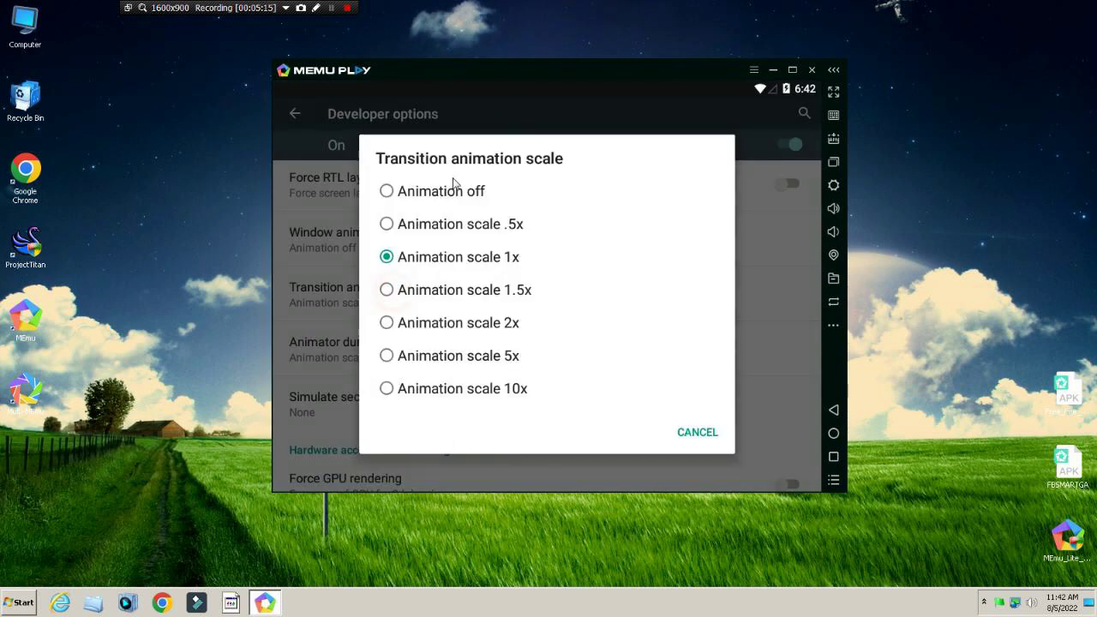
pyautogui.click(451, 187)
pyautogui.click(419, 347)
pyautogui.click(460, 189)
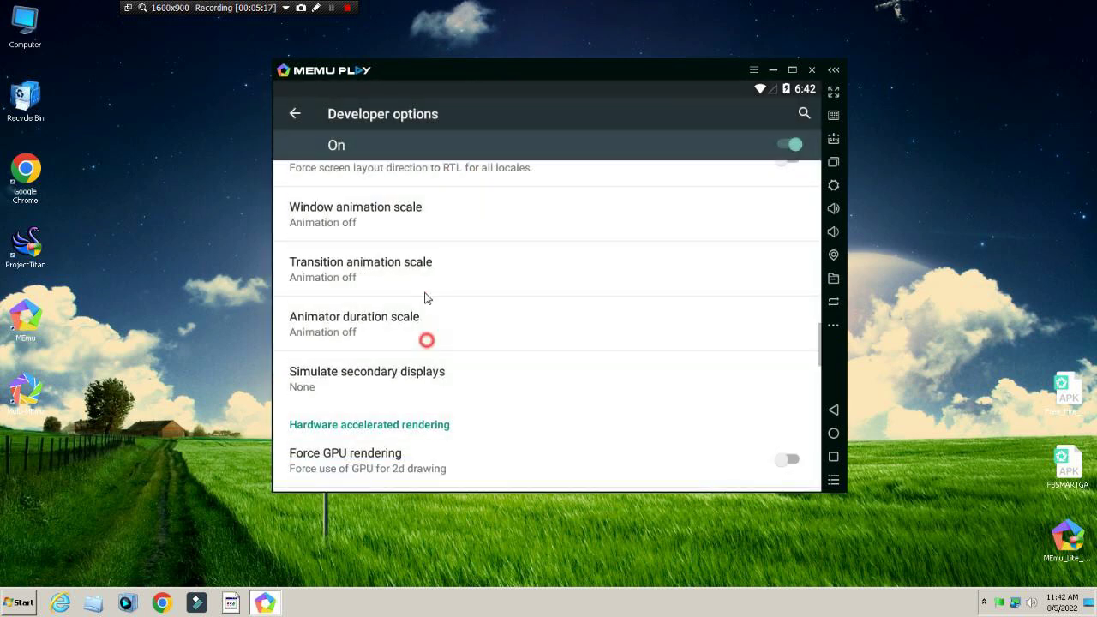
# Close the Settings app from the recent apps.
pyautogui.click(833, 458)
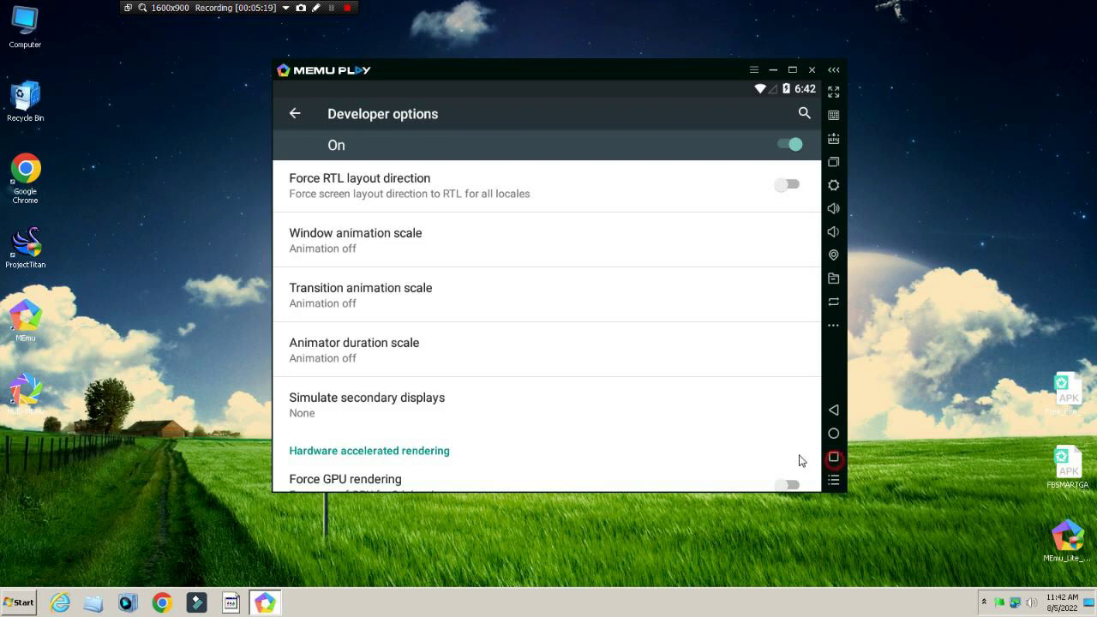
pyautogui.moveTo(699, 233); pyautogui.dragTo(776, 446)
pyautogui.click(473, 384)
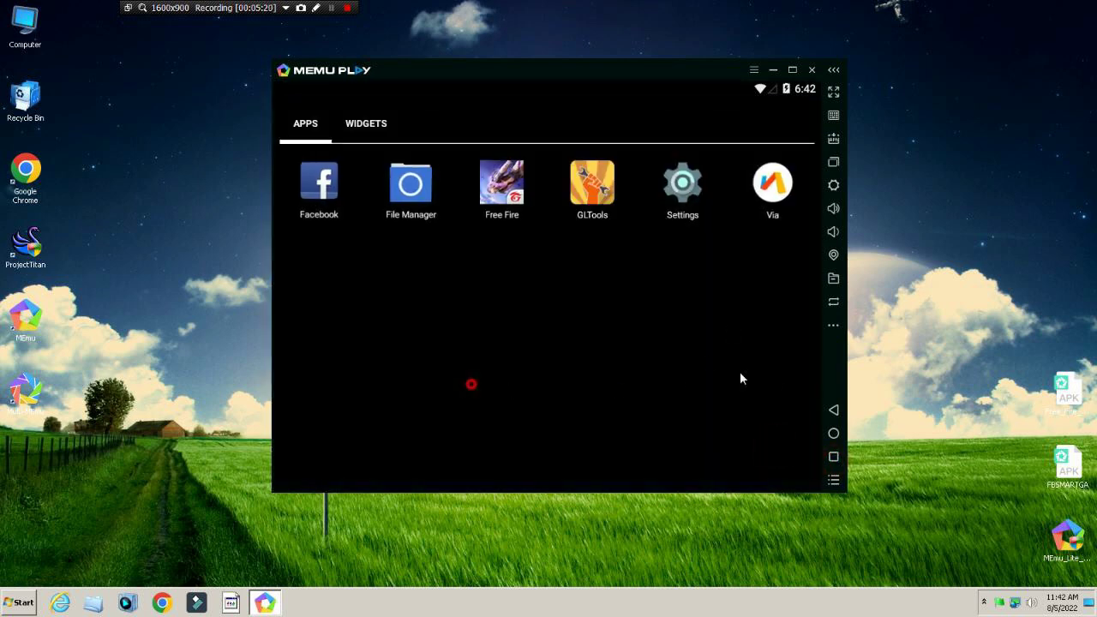
# Launch Free Fire and continue the login with the linked Facebook account.
pyautogui.click(495, 177)
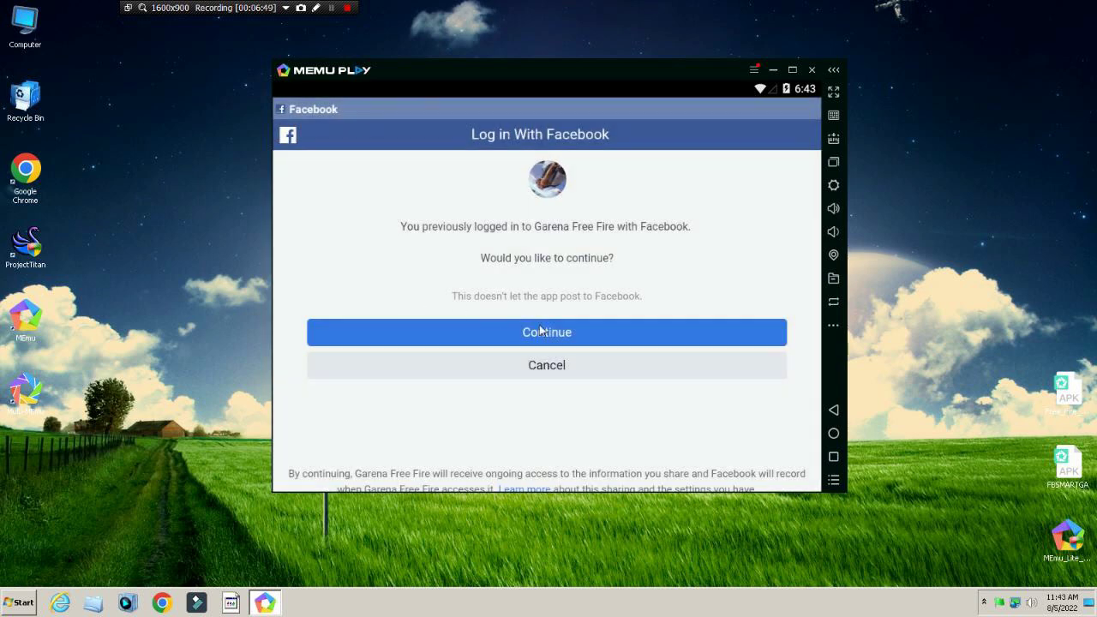
pyautogui.click(576, 326)
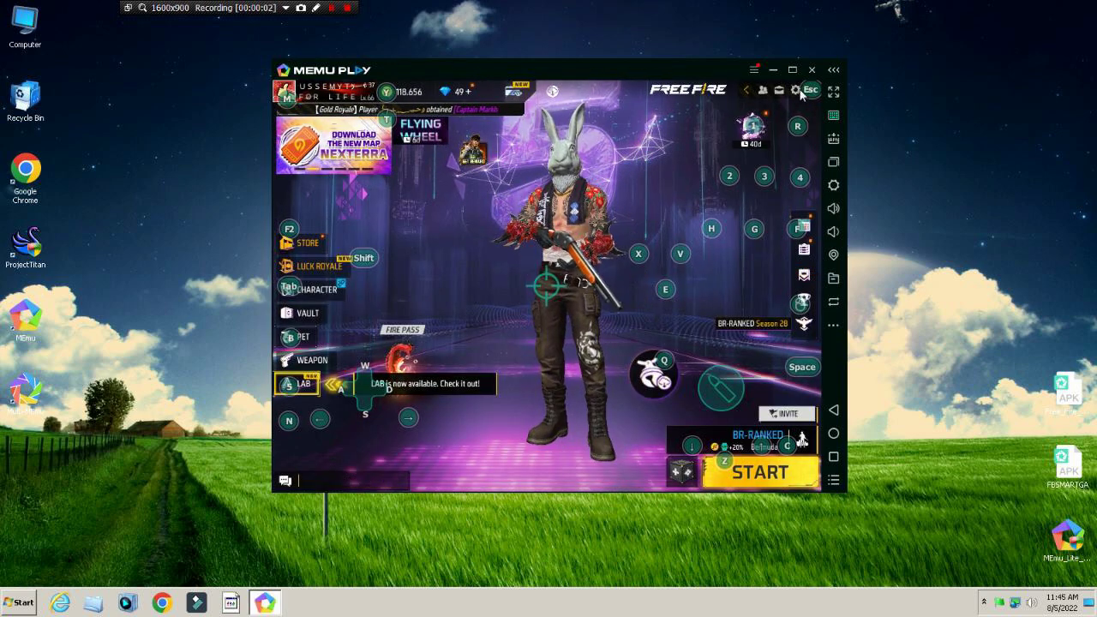
# Open the custom HUD from Free Fire's Controls settings and move the small figure button beside HELP UP down next to the camera icon.
pyautogui.press('Escape')
pyautogui.click(329, 209)
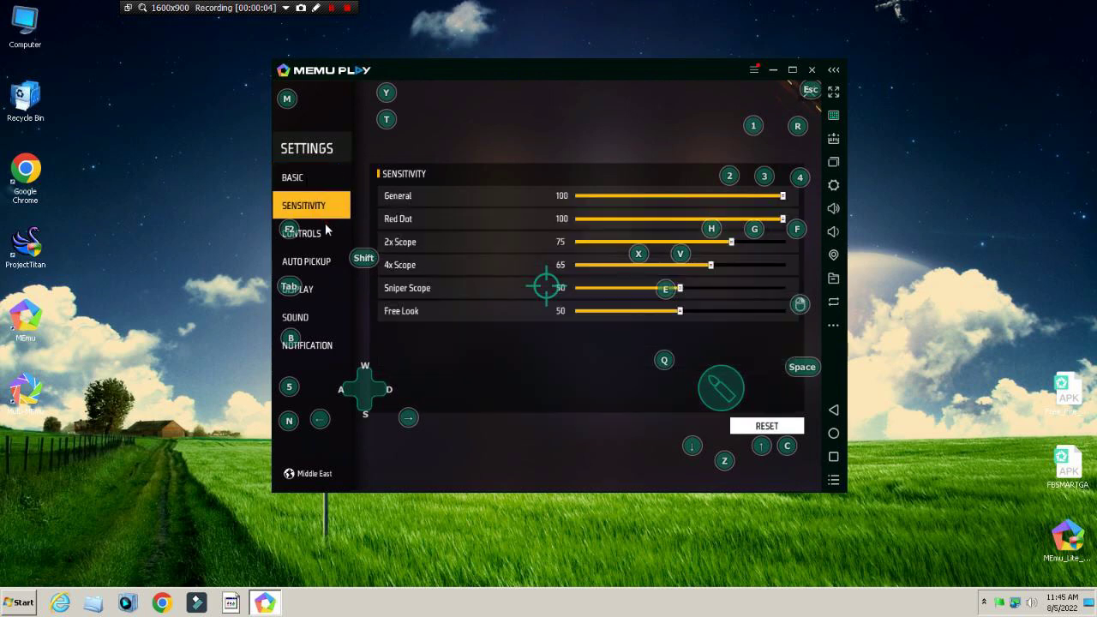
pyautogui.click(308, 233)
pyautogui.click(752, 434)
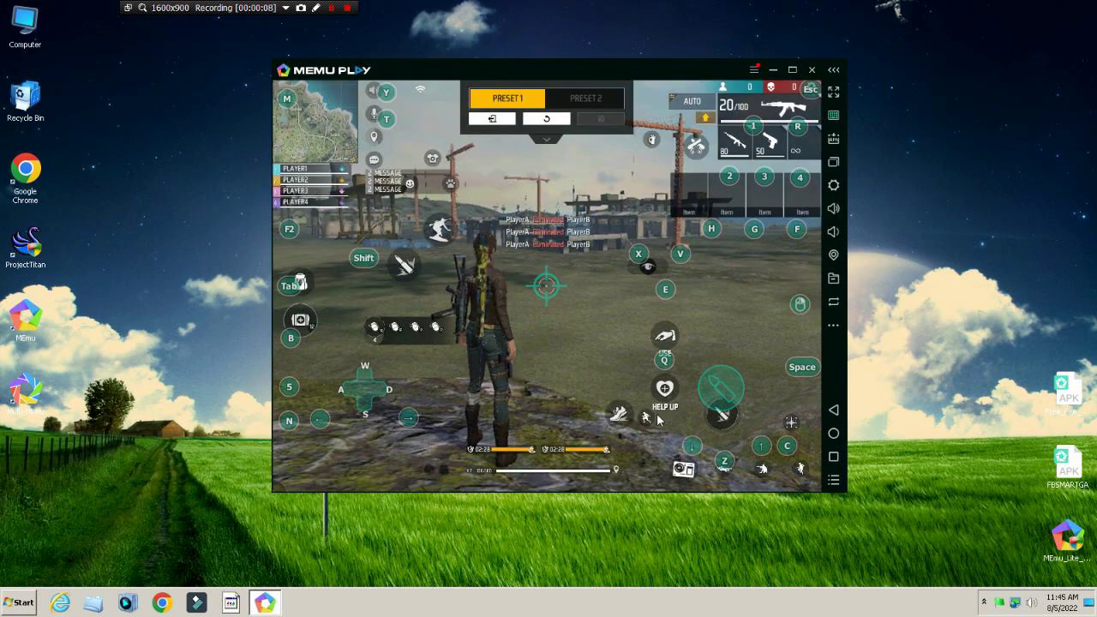
pyautogui.click(651, 418)
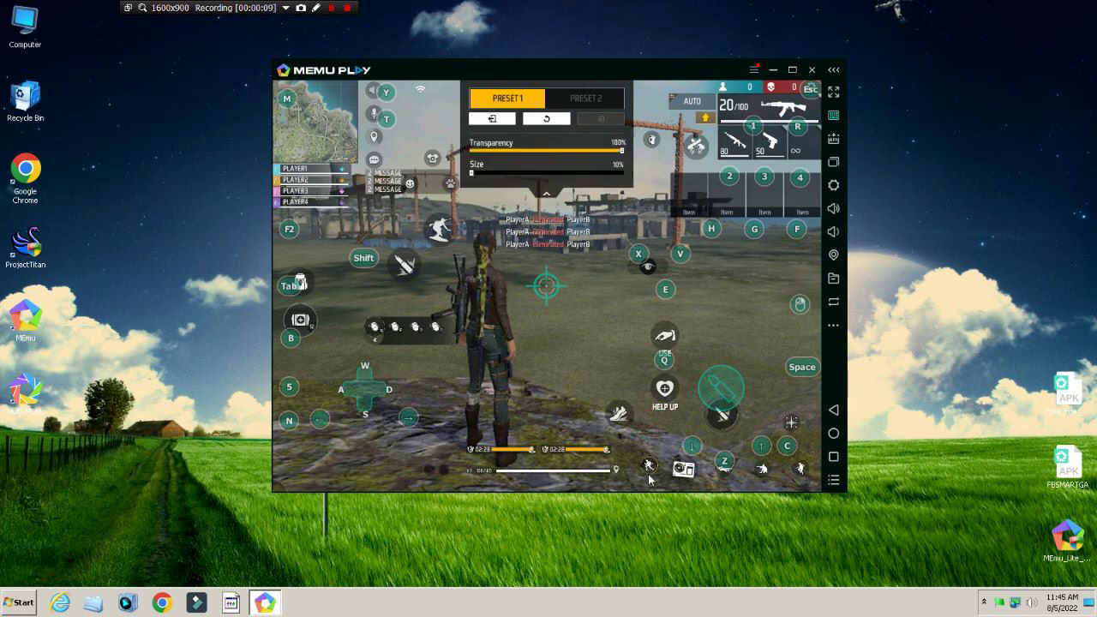
# Open the emulator's key mapping editor and adjust the percentage slider of the central crosshair control.
pyautogui.click(833, 115)
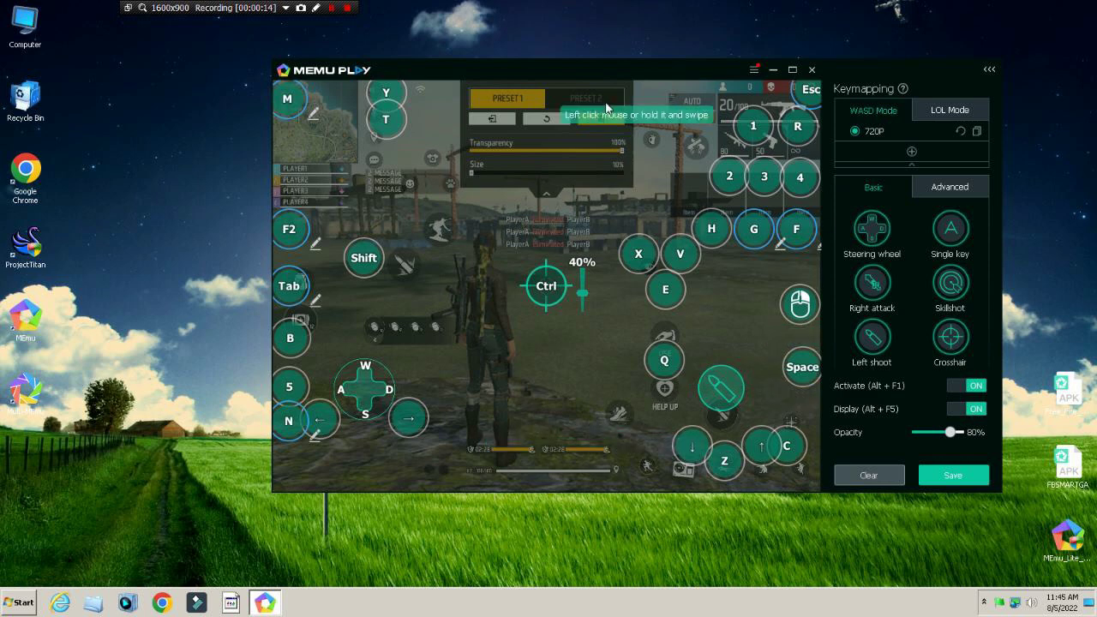
pyautogui.moveTo(584, 296)
pyautogui.mouseDown()
pyautogui.moveTo(587, 270)
pyautogui.moveTo(582, 297)
pyautogui.mouseUp()
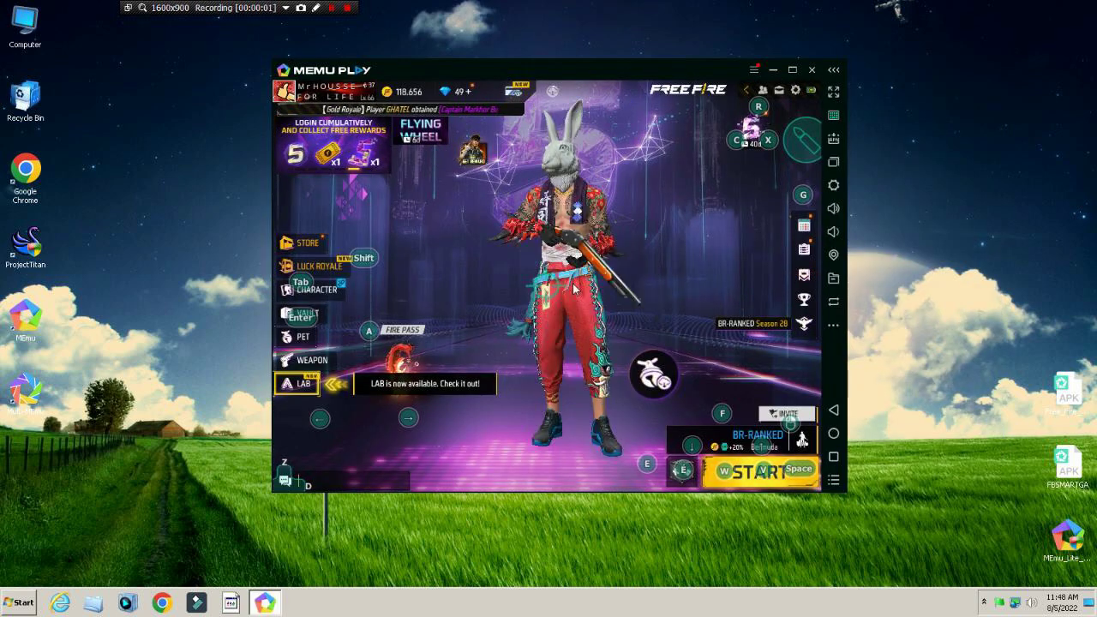
# Open Free Fire's Download Center and pause the running downloads, including New Patch and the Events category.
pyautogui.click(552, 92)
pyautogui.click(554, 94)
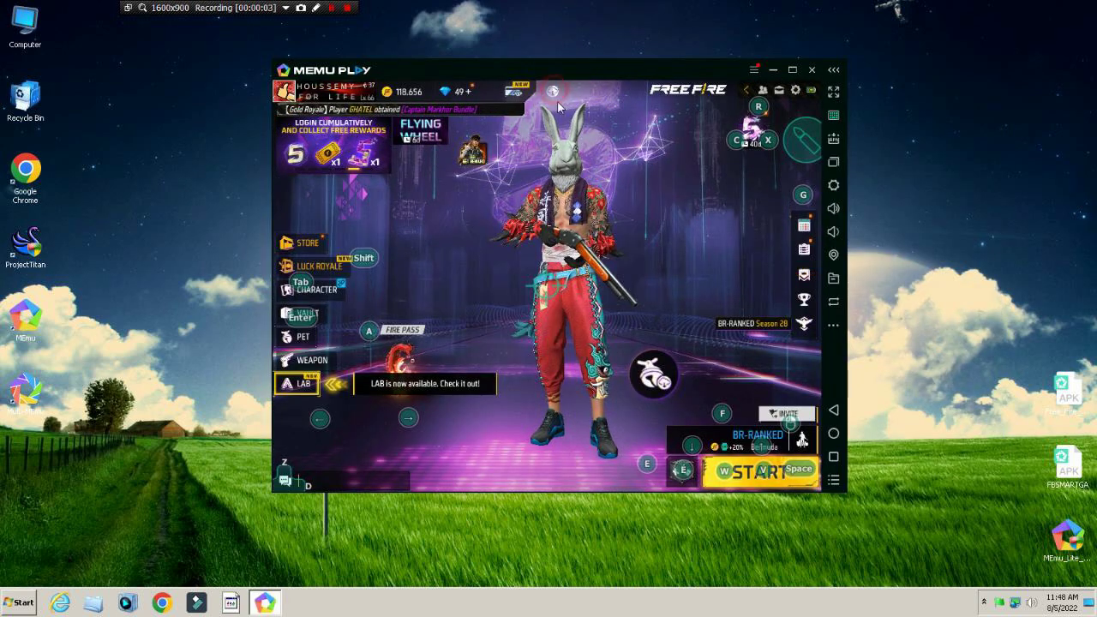
pyautogui.click(732, 219)
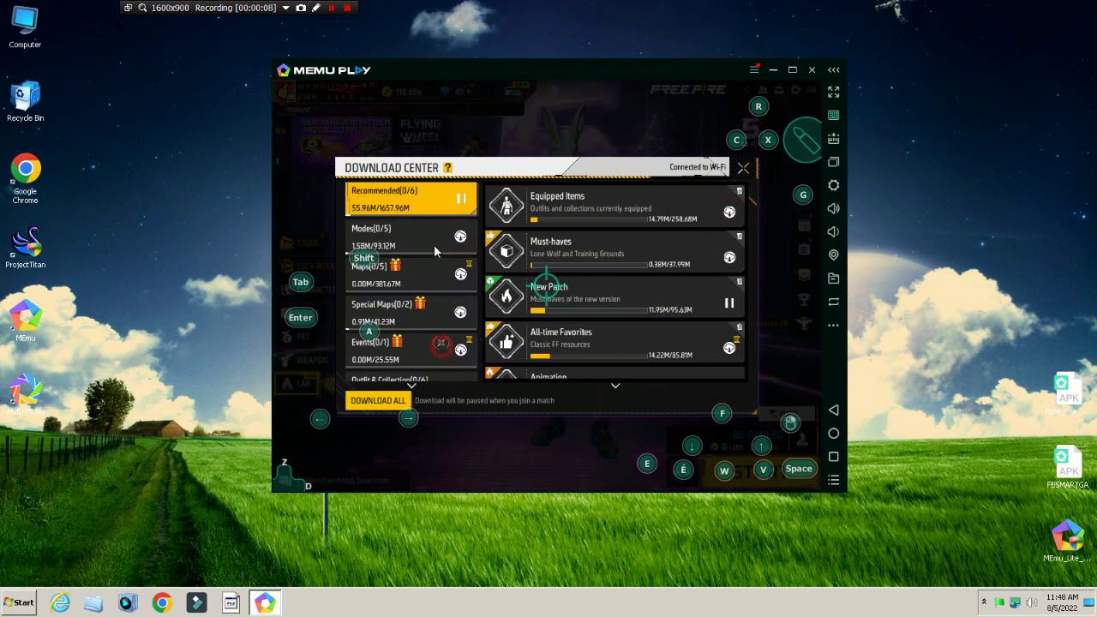
pyautogui.scroll(-2, 459, 351)
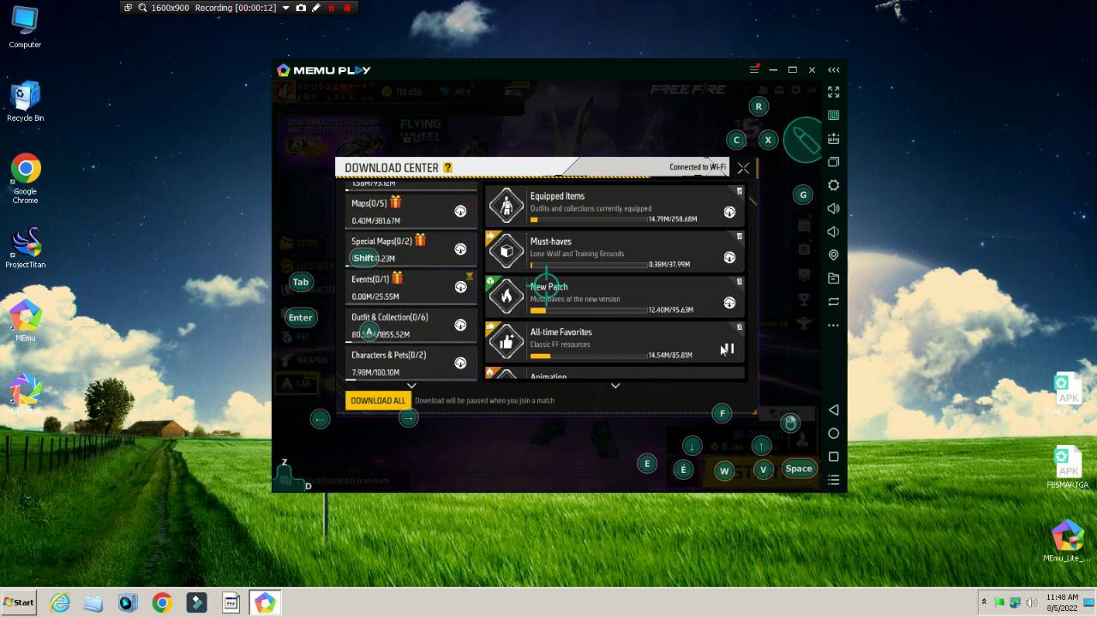
pyautogui.scroll(-1, 439, 364)
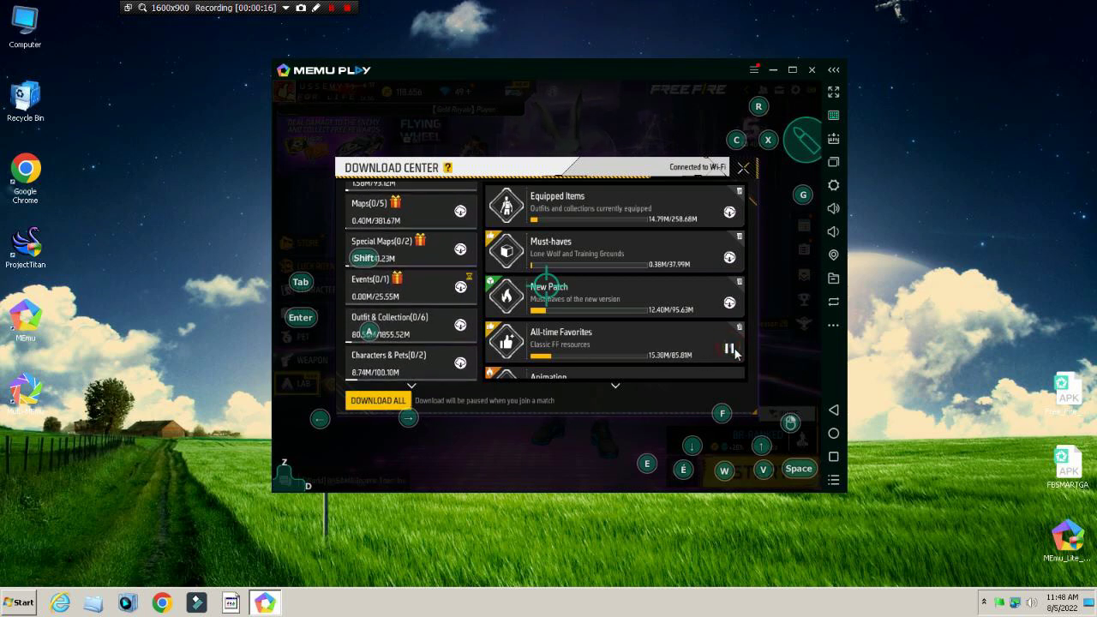
pyautogui.click(460, 287)
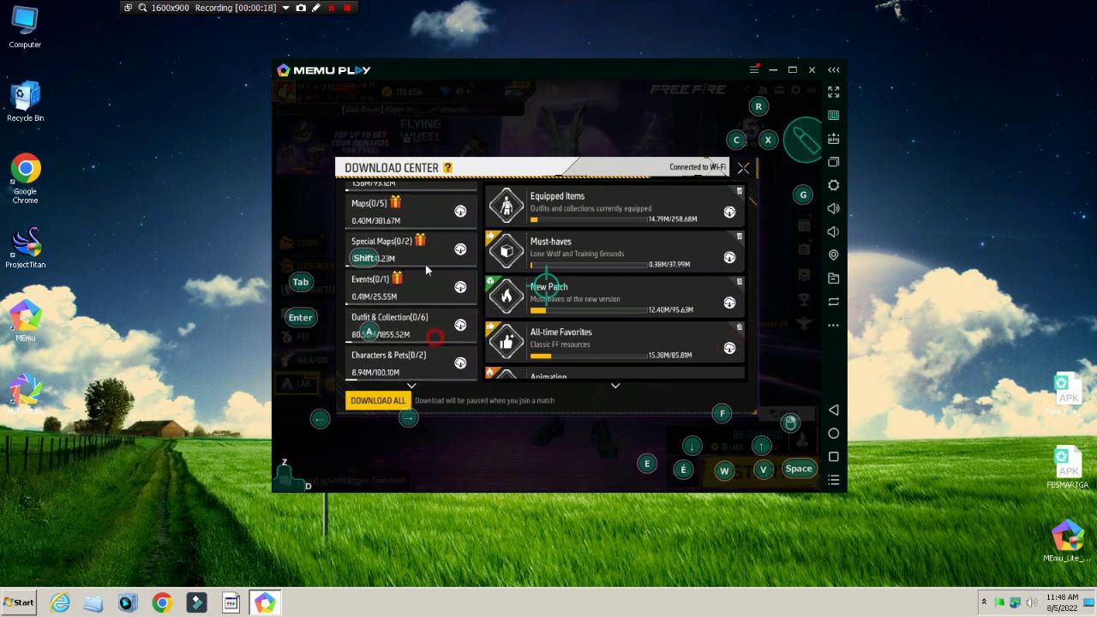
# Pause the Owned download in the Recommended list and close the Download Center.
pyautogui.moveTo(435, 337); pyautogui.dragTo(425, 264)
pyautogui.moveTo(618, 361); pyautogui.dragTo(623, 233)
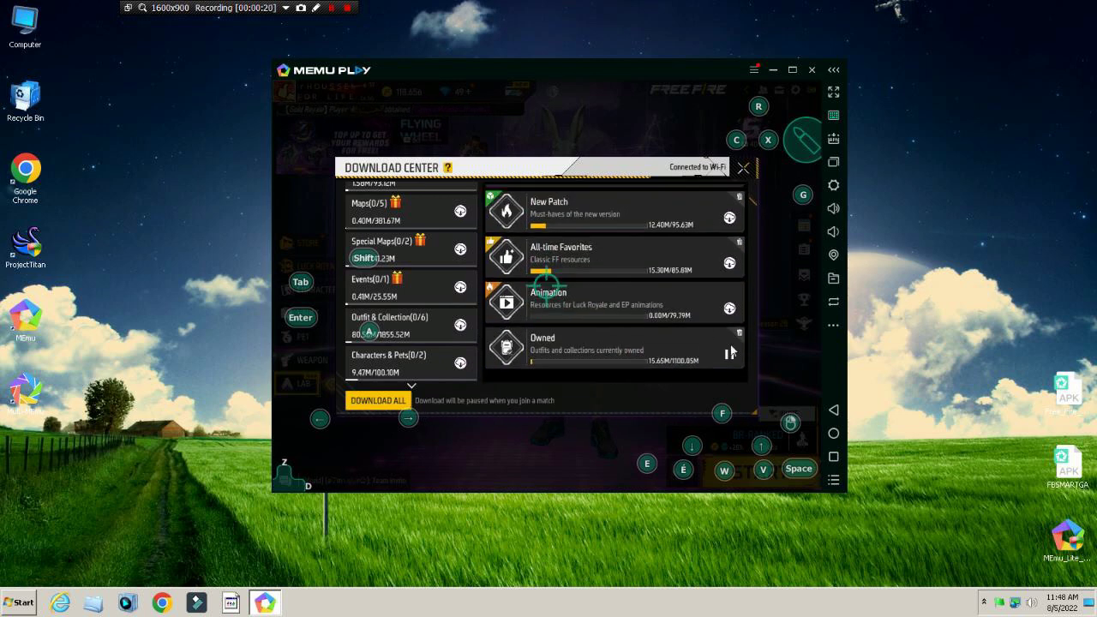
pyautogui.click(732, 364)
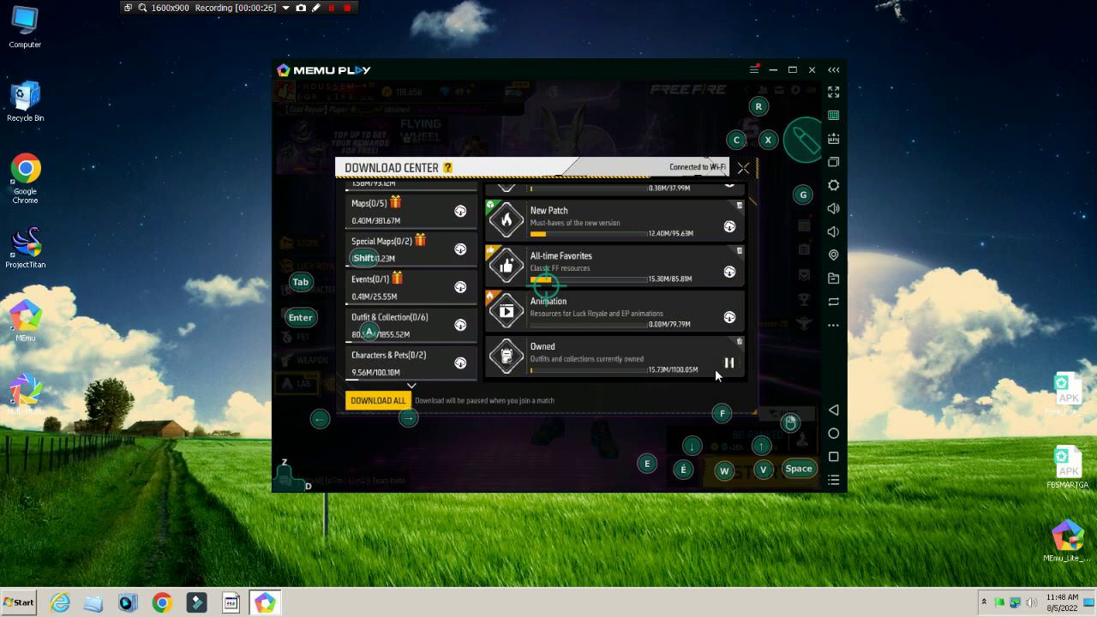
pyautogui.click(728, 362)
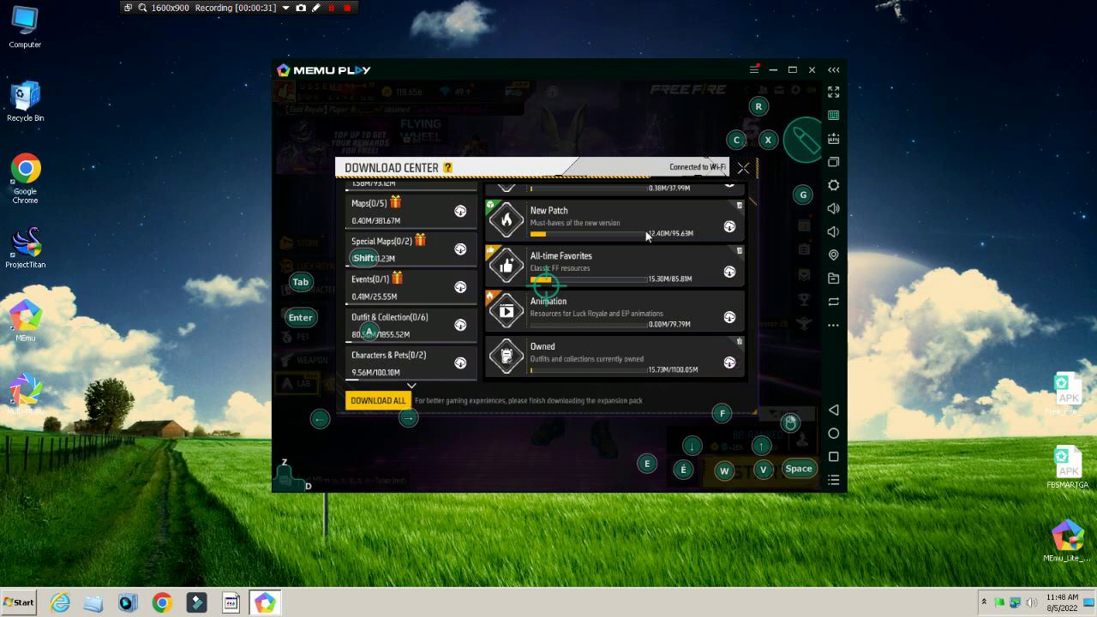
pyautogui.moveTo(647, 236); pyautogui.dragTo(641, 436)
pyautogui.moveTo(468, 310); pyautogui.dragTo(383, 430)
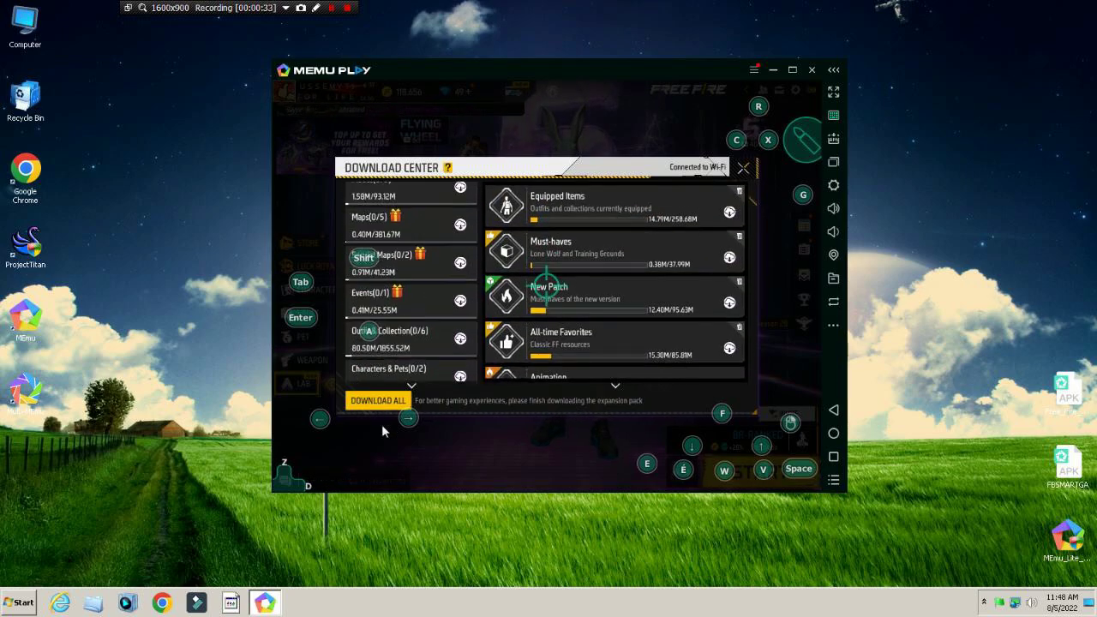
pyautogui.click(743, 169)
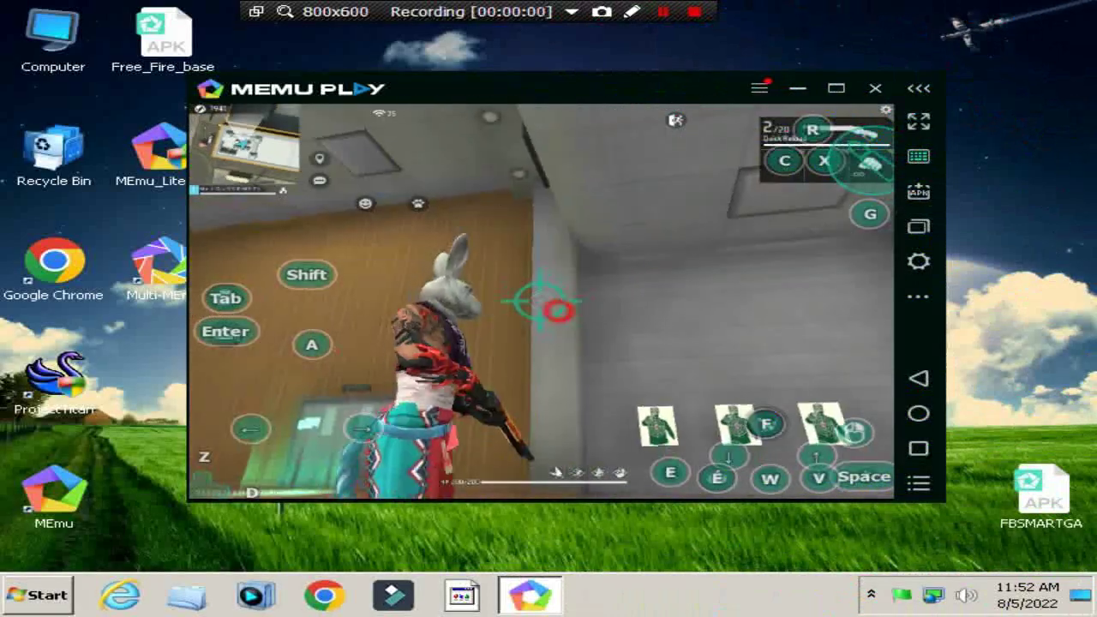
# Run to the weapon case in the training room, open the weapons list and obtain the MP40.
pyautogui.press('z')
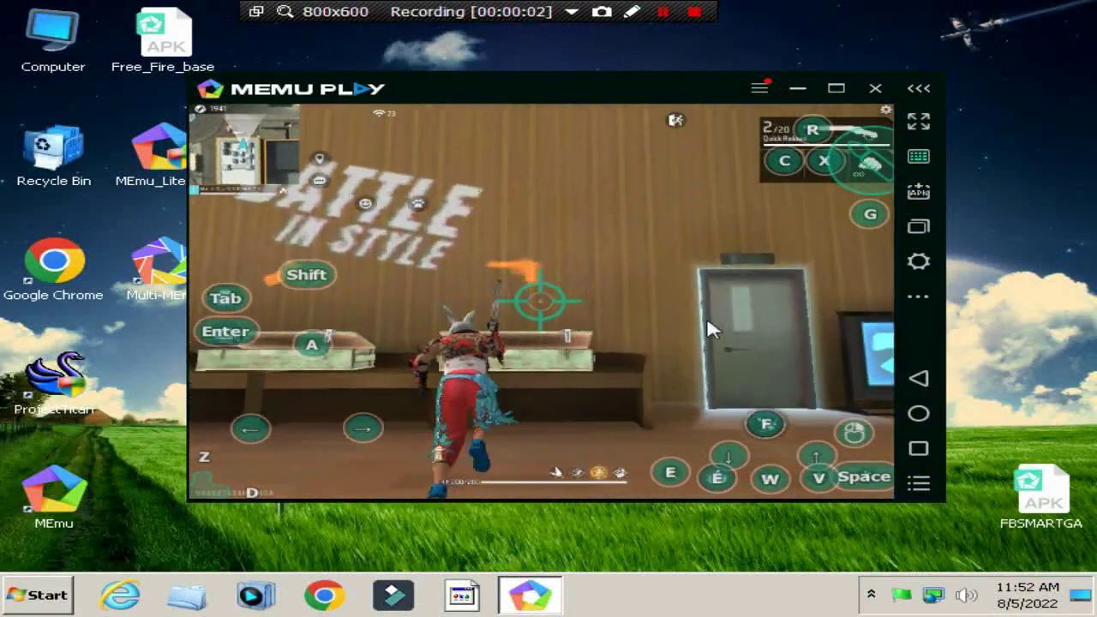
pyautogui.click(725, 295)
pyautogui.click(698, 335)
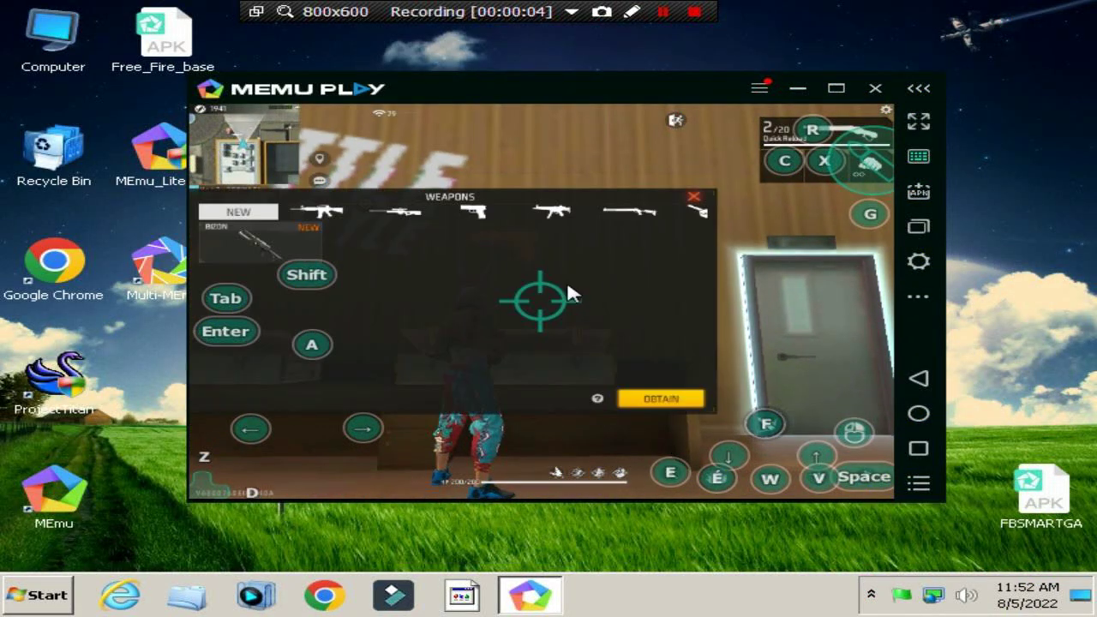
pyautogui.click(567, 215)
pyautogui.click(670, 251)
pyautogui.click(666, 395)
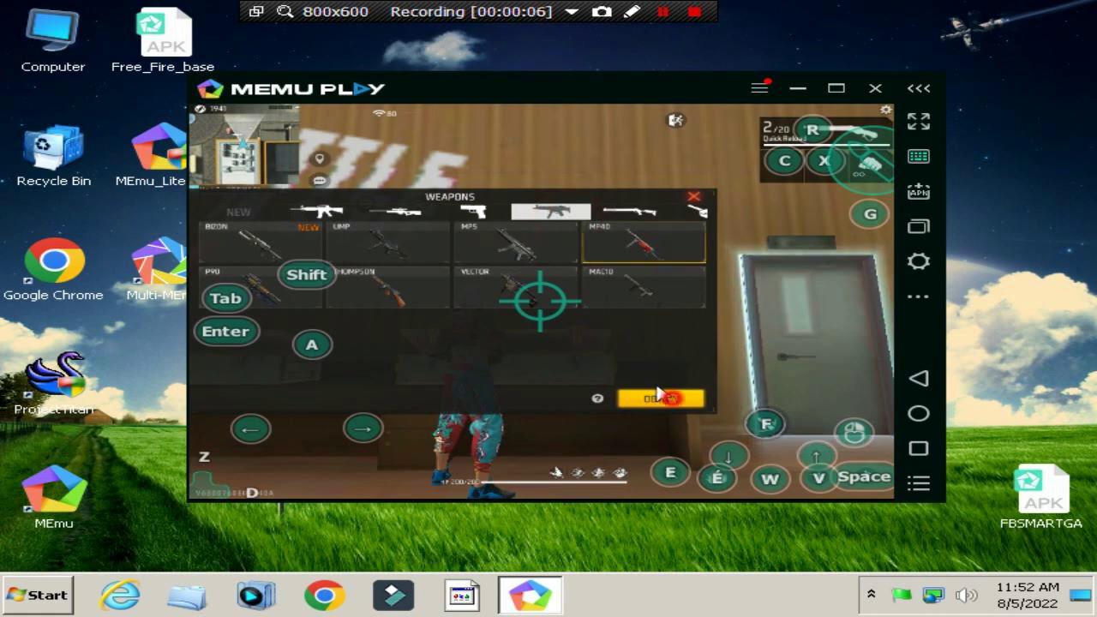
# Obtain the Desert Eagle from the pistol category and close the weapons list.
pyautogui.click(478, 212)
pyautogui.click(436, 239)
pyautogui.click(666, 399)
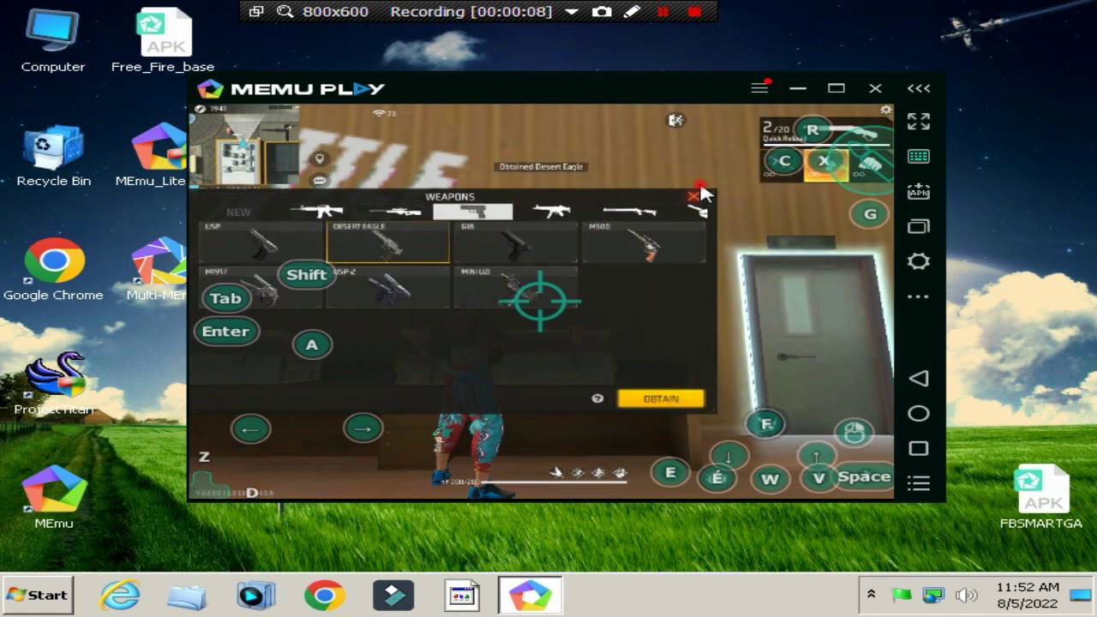
pyautogui.click(695, 196)
# Move toward the shooting range and fire the Desert Eagle at the human-shaped target.
pyautogui.press('z')
pyautogui.press('s')
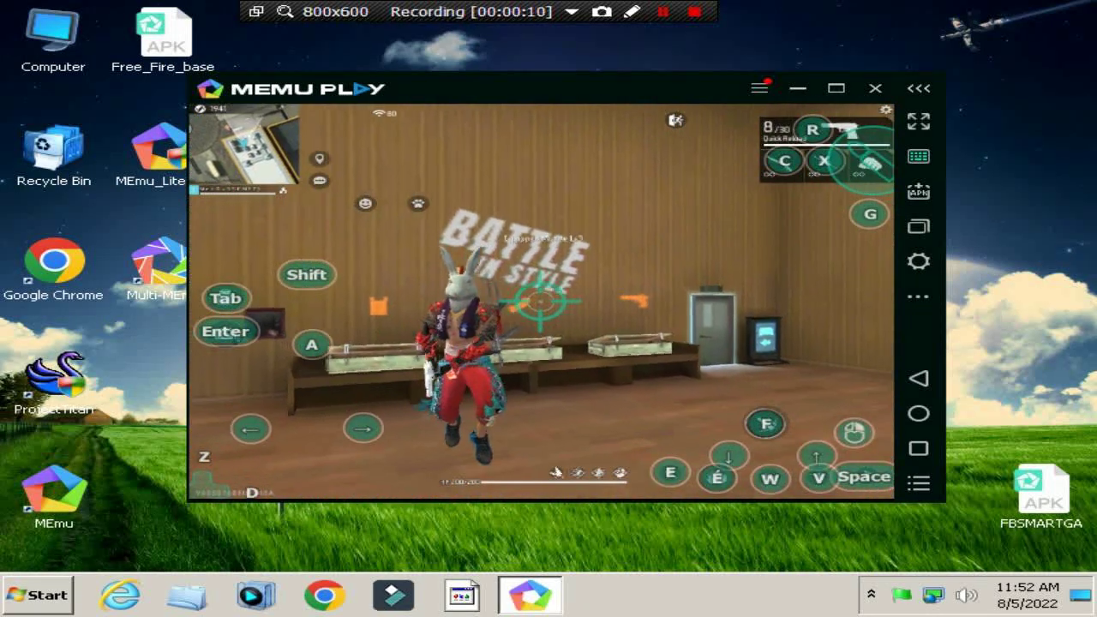
pyautogui.click(540, 301)
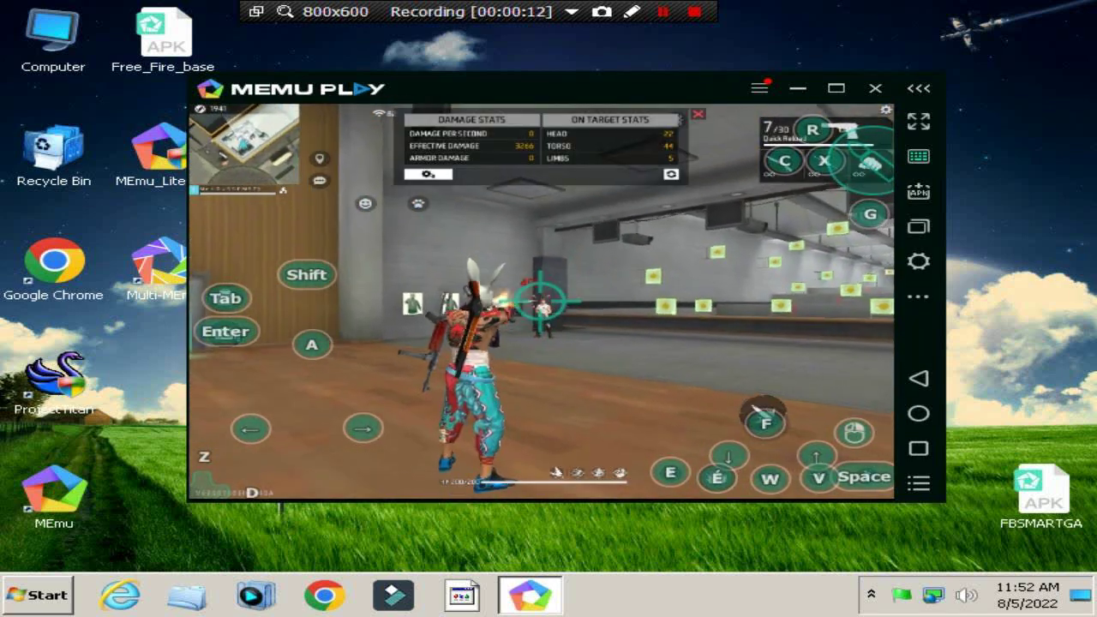
pyautogui.click(540, 302)
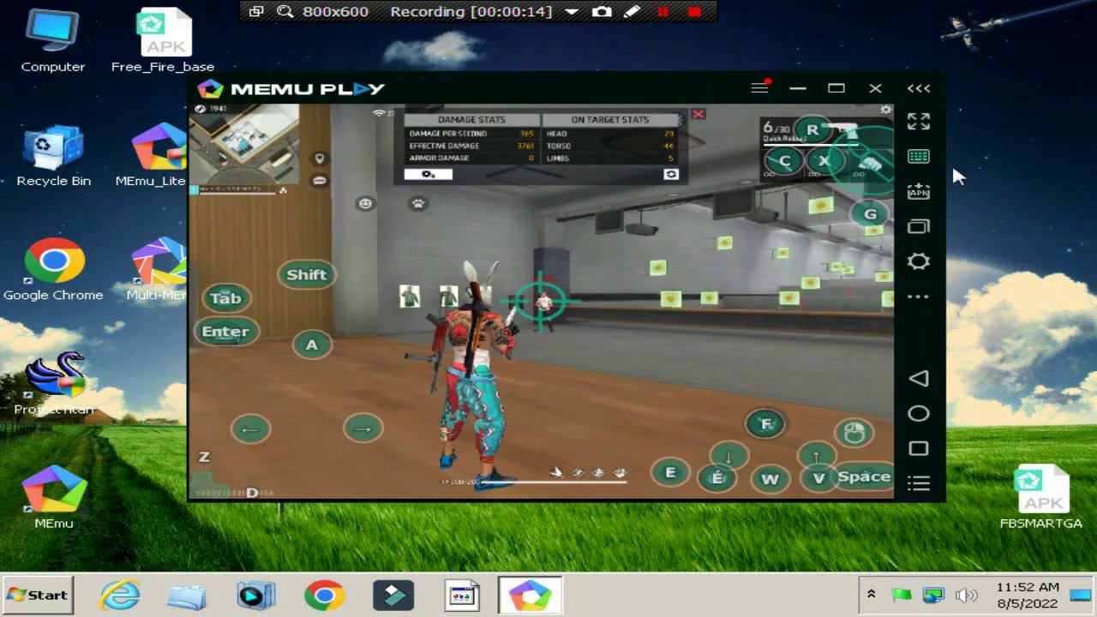
# Set the on-screen keymapping opacity to 0% and save the keymapping.
pyautogui.click(918, 156)
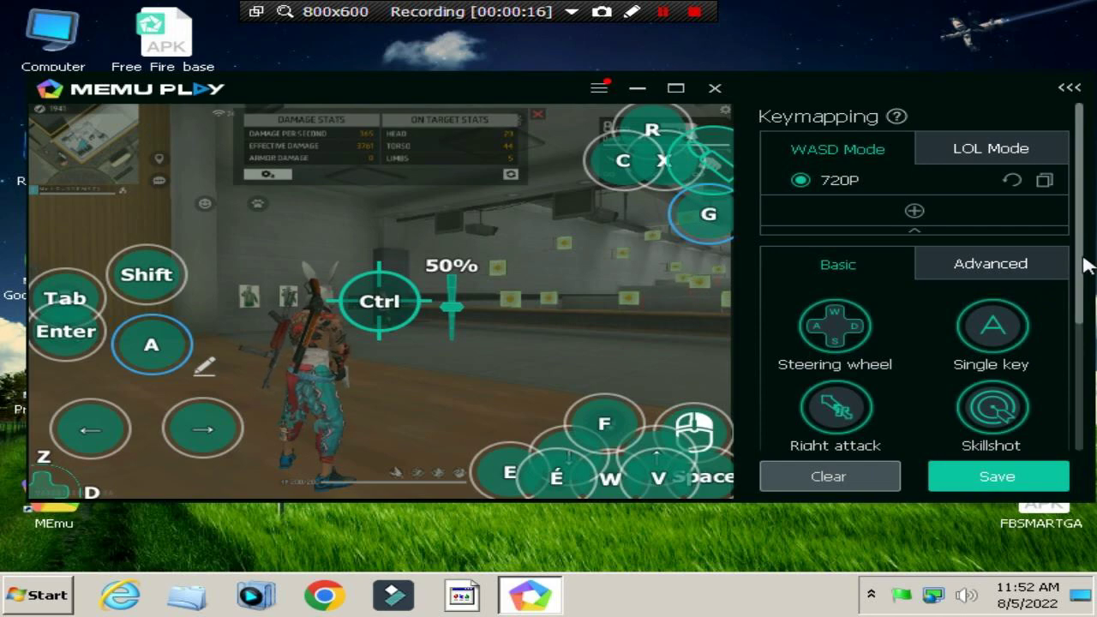
pyautogui.scroll(-3, 1051, 263)
pyautogui.moveTo(986, 434); pyautogui.dragTo(882, 459)
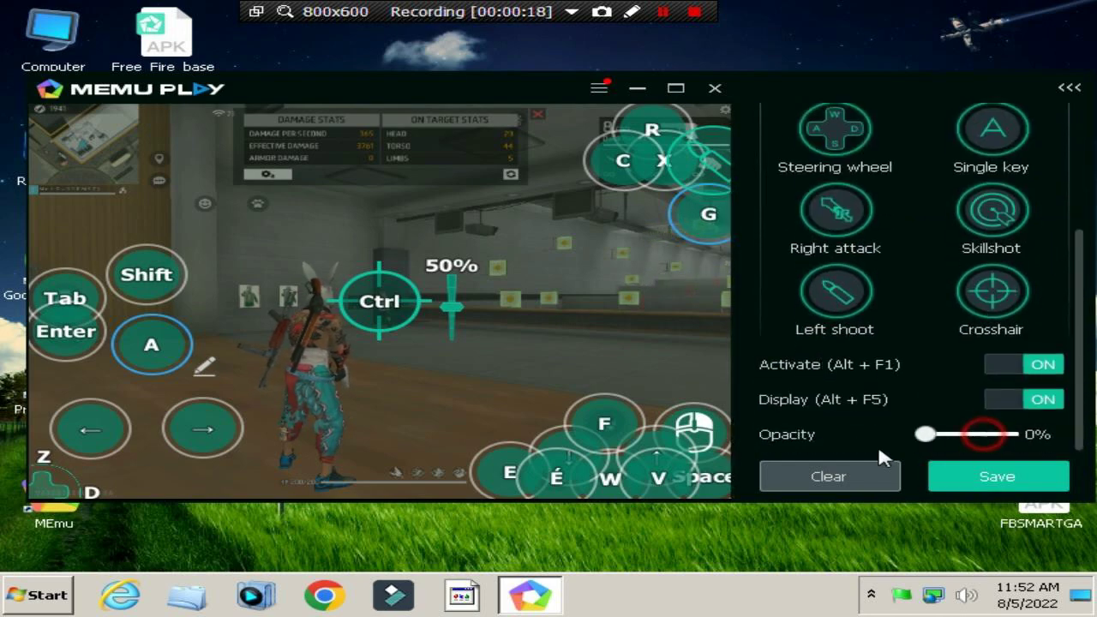
pyautogui.click(986, 474)
# Return to aiming mode and fire the Desert Eagle at the human-shaped target in the shooting range.
pyautogui.rightClick(796, 284)
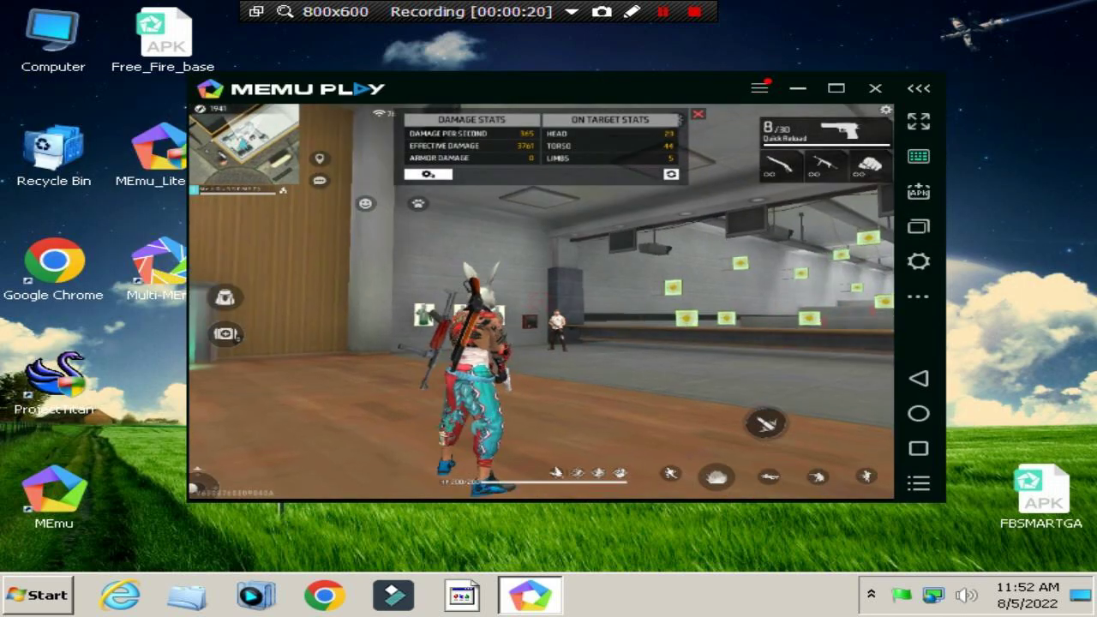
pyautogui.click(541, 301)
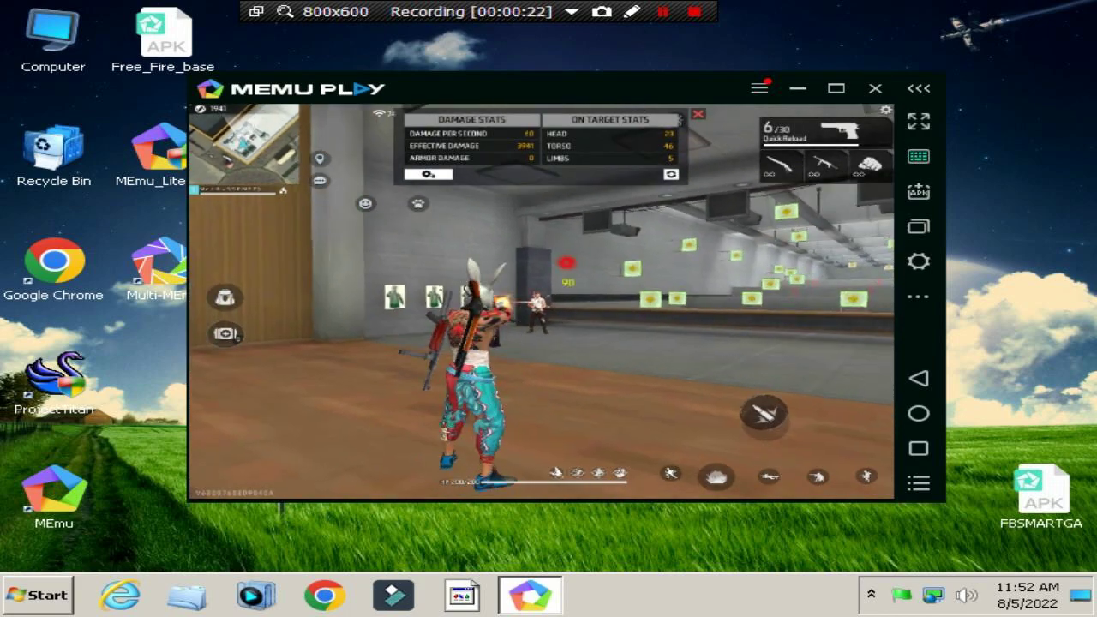
pyautogui.press('4')
pyautogui.press('3')
pyautogui.click(541, 302)
pyautogui.click(541, 301)
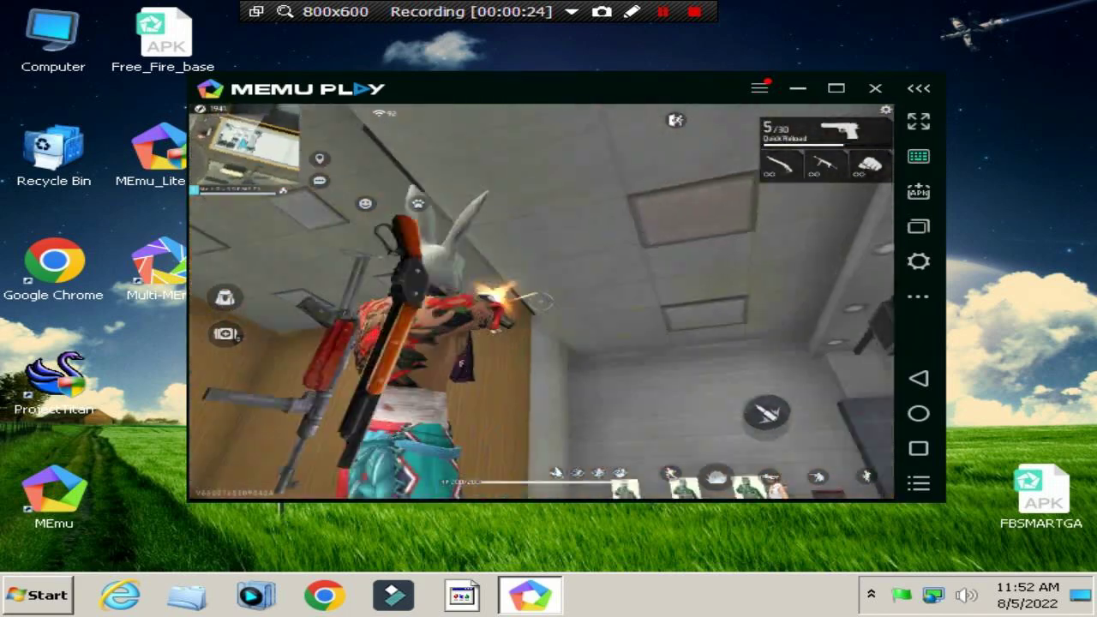
# Reload, switch to the MP40 and fire it at the human-shaped target.
pyautogui.press('r')
pyautogui.click(540, 300)
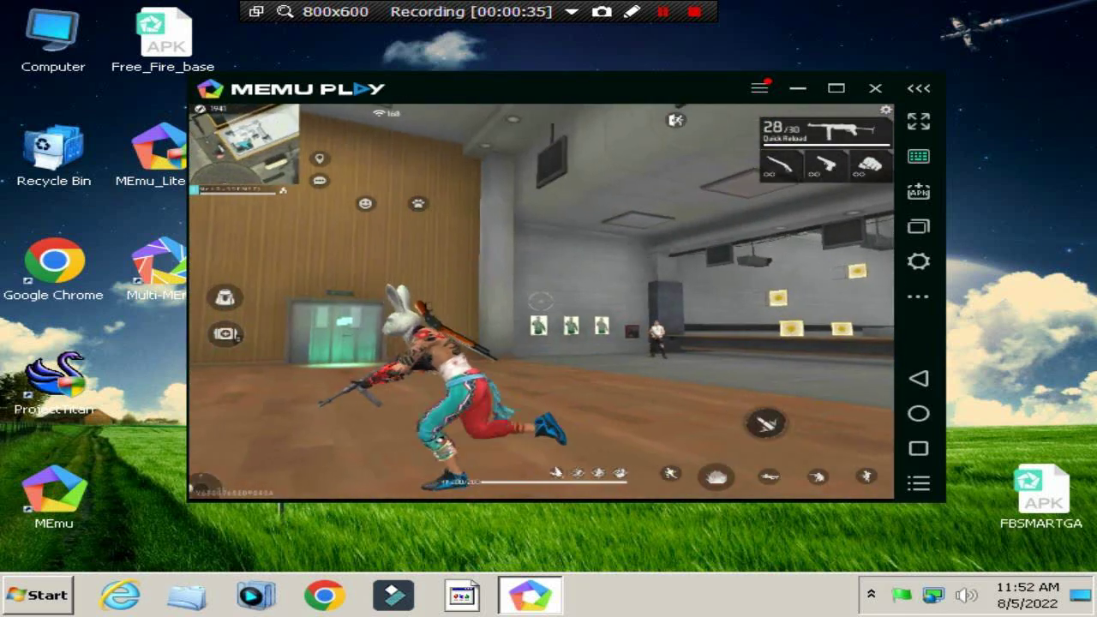
pyautogui.click(540, 300)
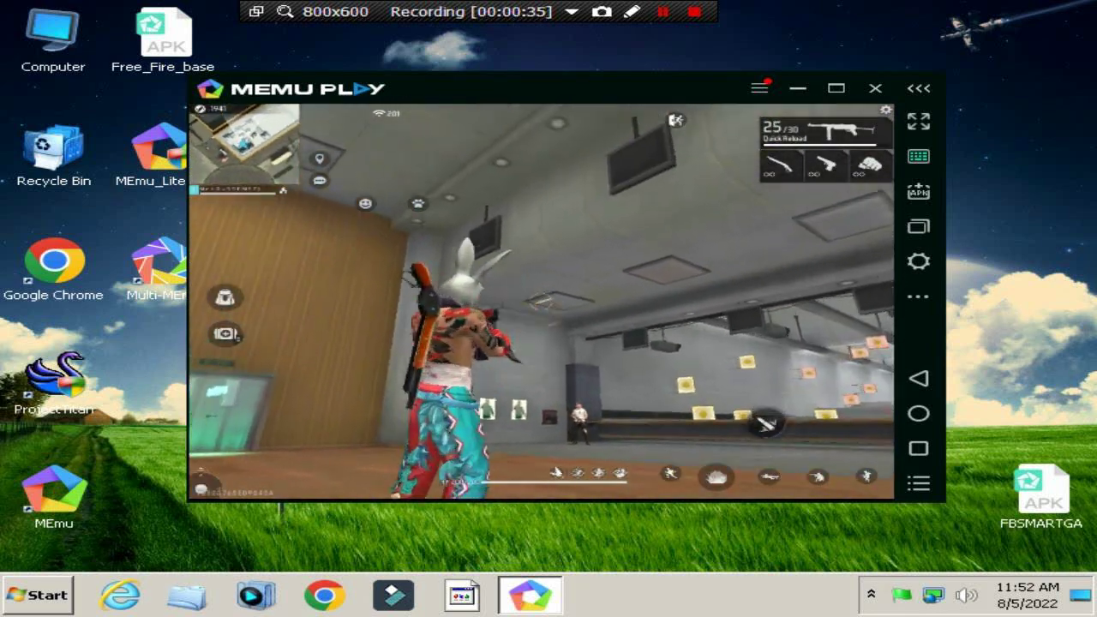
pyautogui.click(540, 300)
pyautogui.click(540, 300)
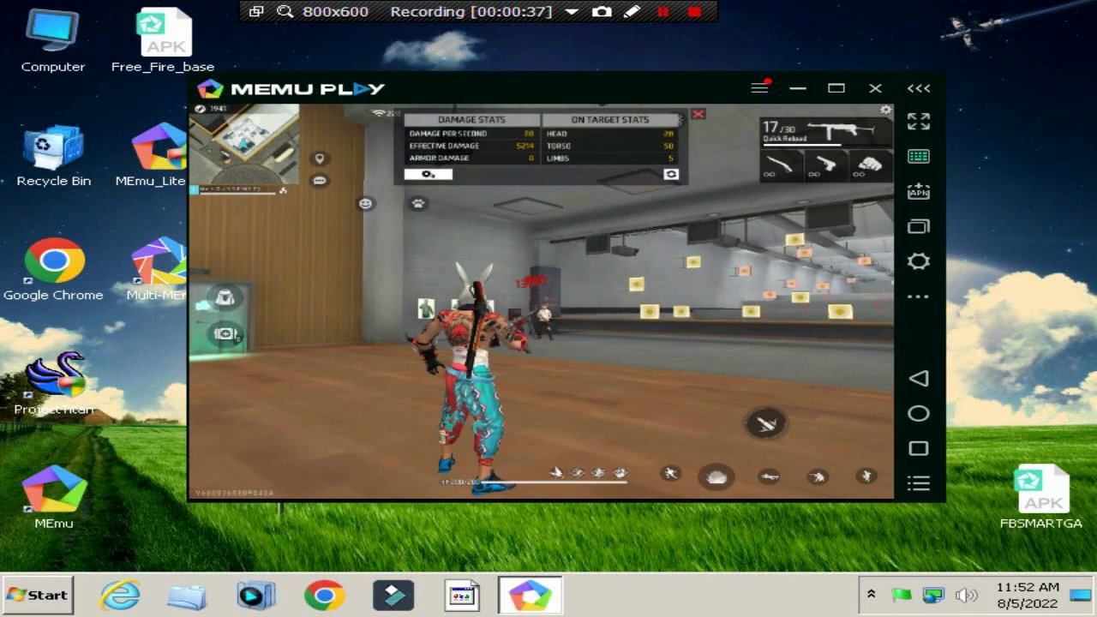
# Move the F key control slightly higher and the up-arrow control away from the V key, and save the keymapping.
pyautogui.click(917, 159)
pyautogui.moveTo(624, 426); pyautogui.dragTo(603, 411)
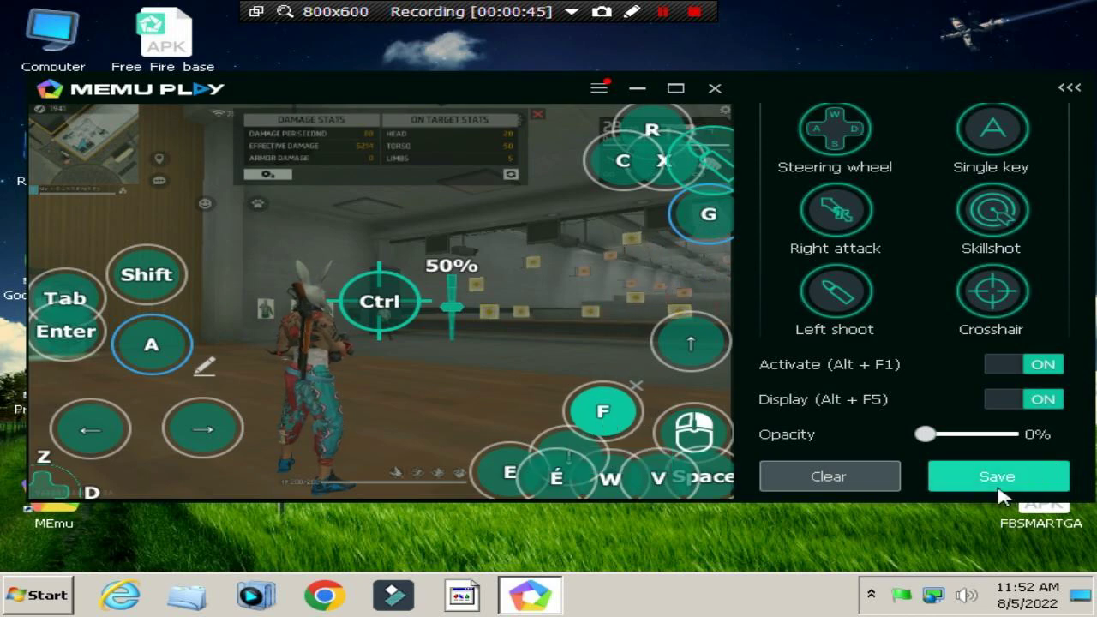
pyautogui.click(999, 480)
# Resume aiming and fire MP40 bursts at the human-shaped target to test the adjusted key layout.
pyautogui.click(597, 327)
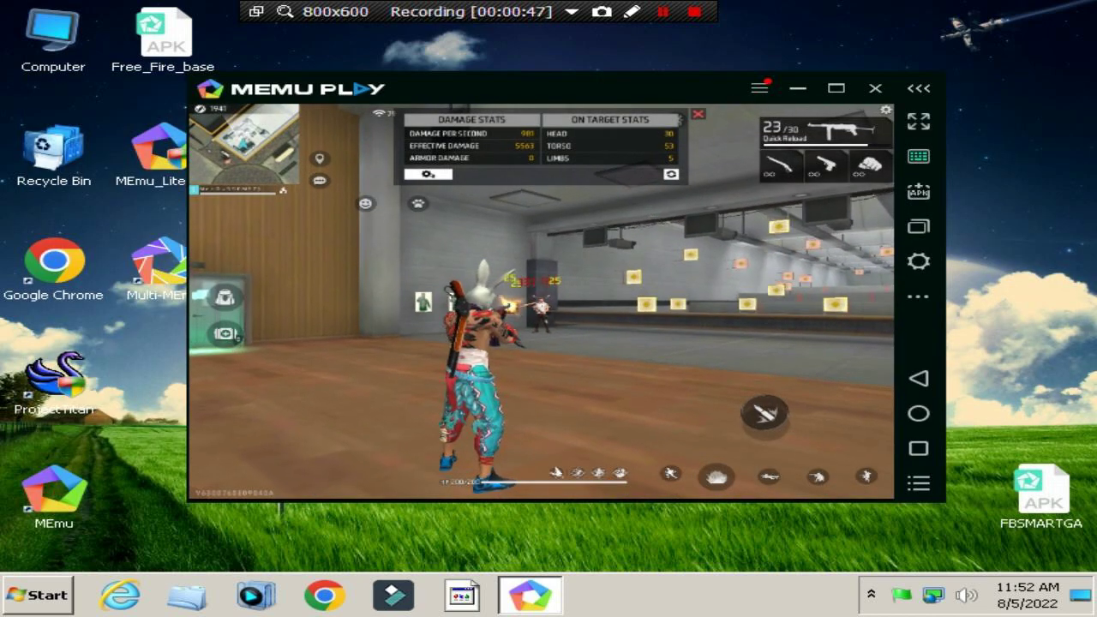
pyautogui.click(597, 327)
pyautogui.press('w')
pyautogui.click(542, 302)
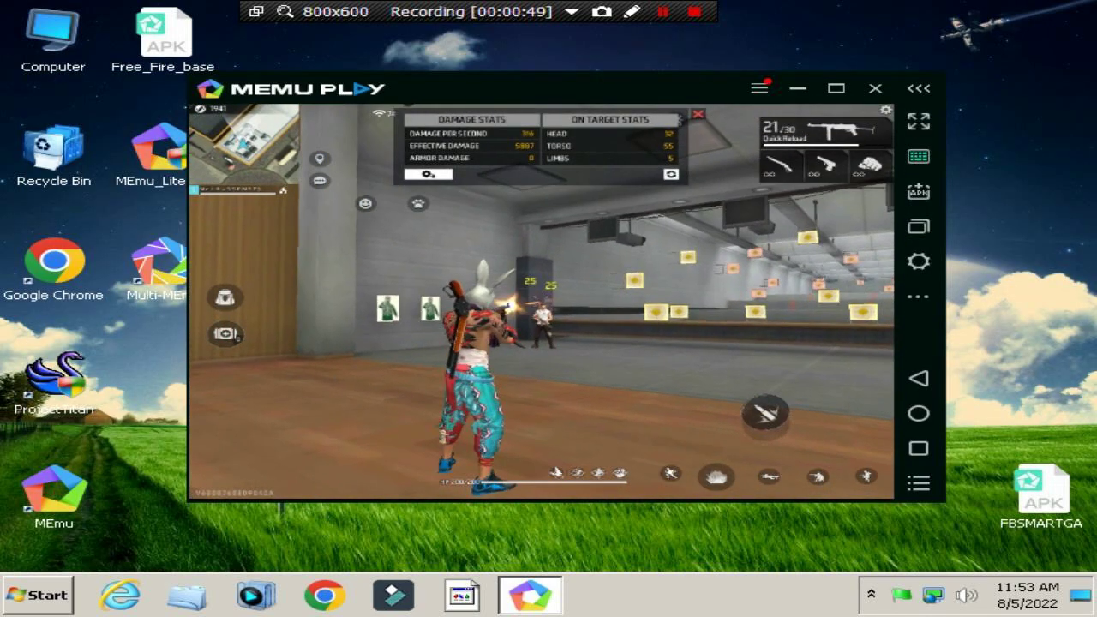
# Run and jump closer to the human-shaped target while firing the MP40 at it.
pyautogui.press('w')
pyautogui.press('space')
pyautogui.press('w')
pyautogui.click(542, 302)
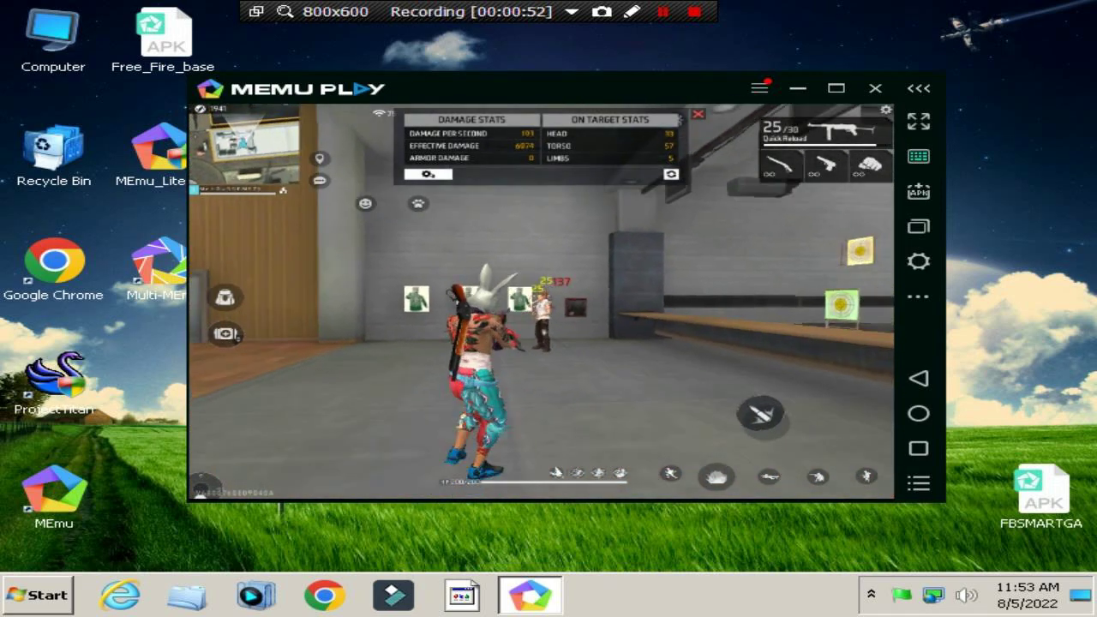
pyautogui.click(542, 302)
pyautogui.press('space')
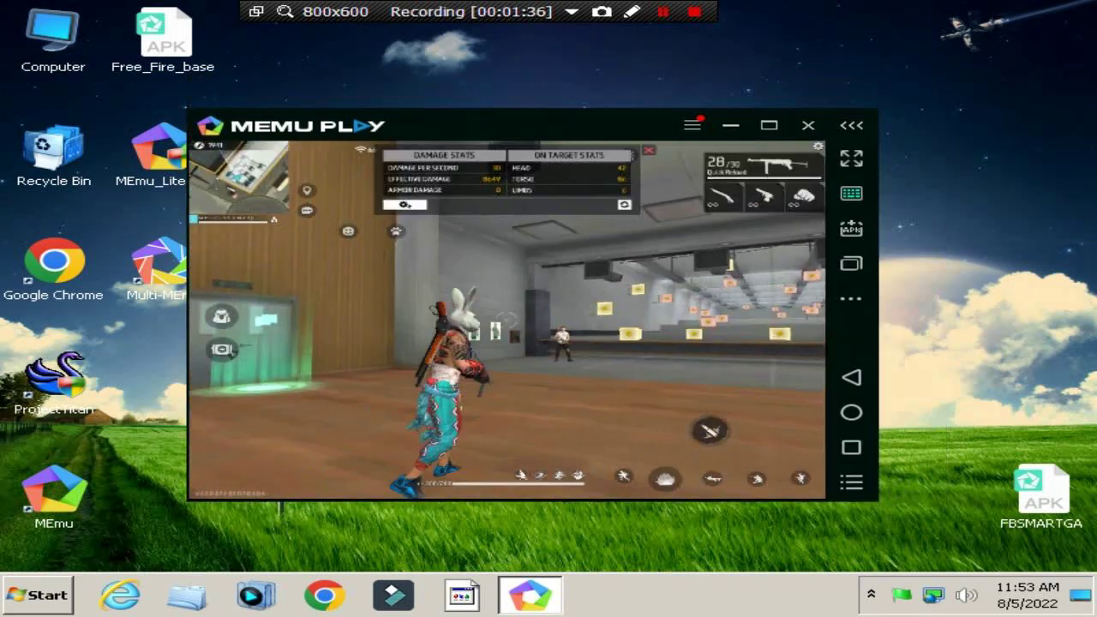
# Sprint across the training room's wooden floor while firing the MP40.
pyautogui.press('w')
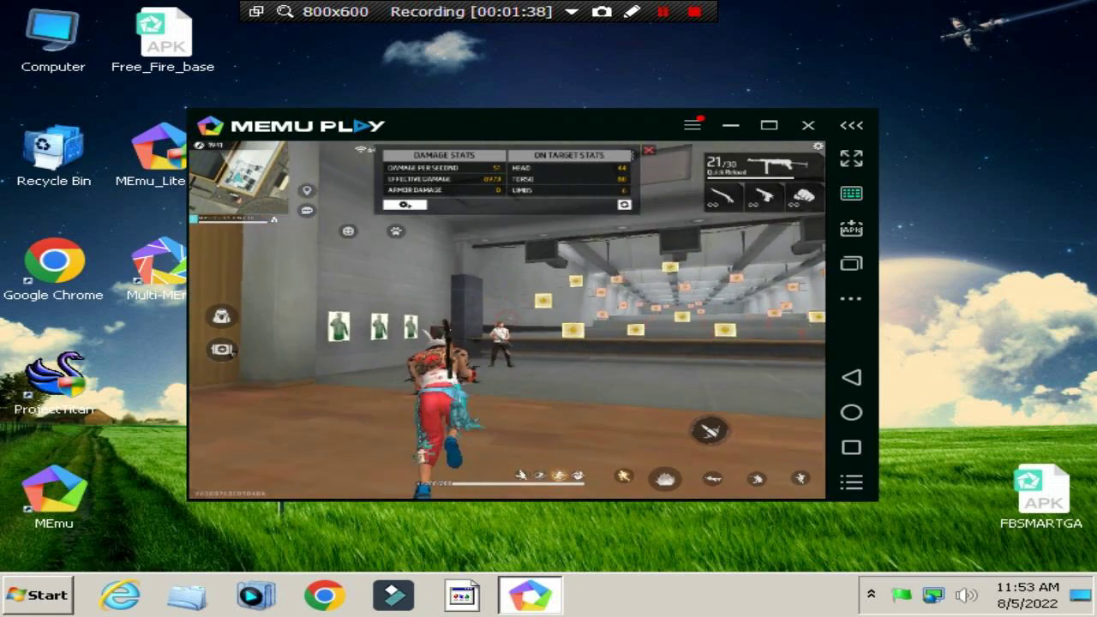
pyautogui.click(507, 319)
pyautogui.press('w')
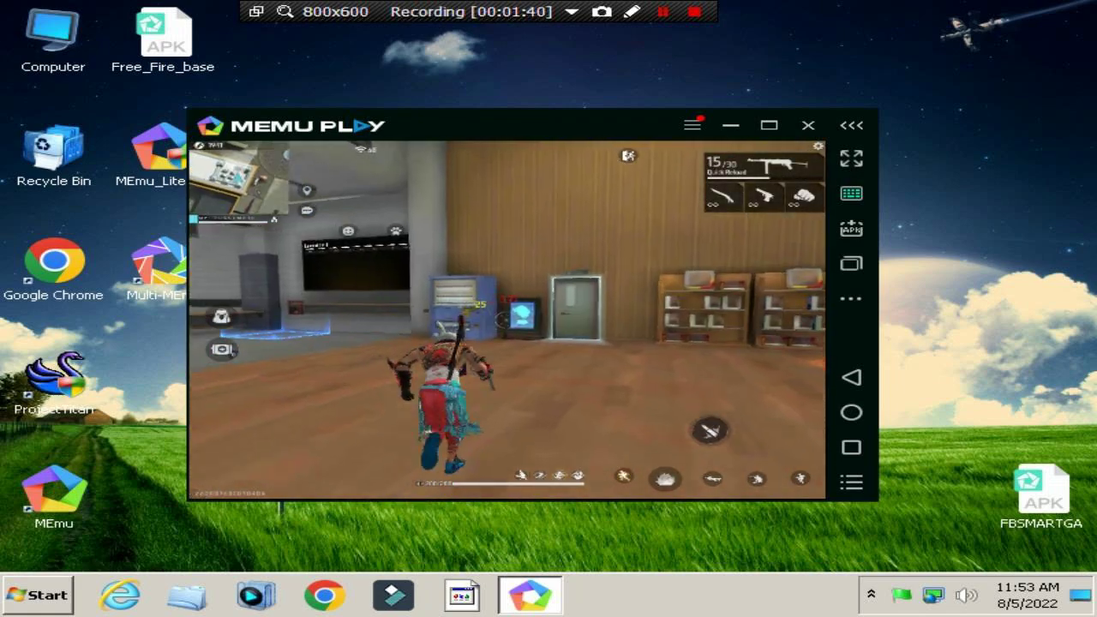
# Switch to the Desert Eagle and on to the shotgun, running toward the human-shaped target and firing at it.
pyautogui.press('4')
pyautogui.press('3')
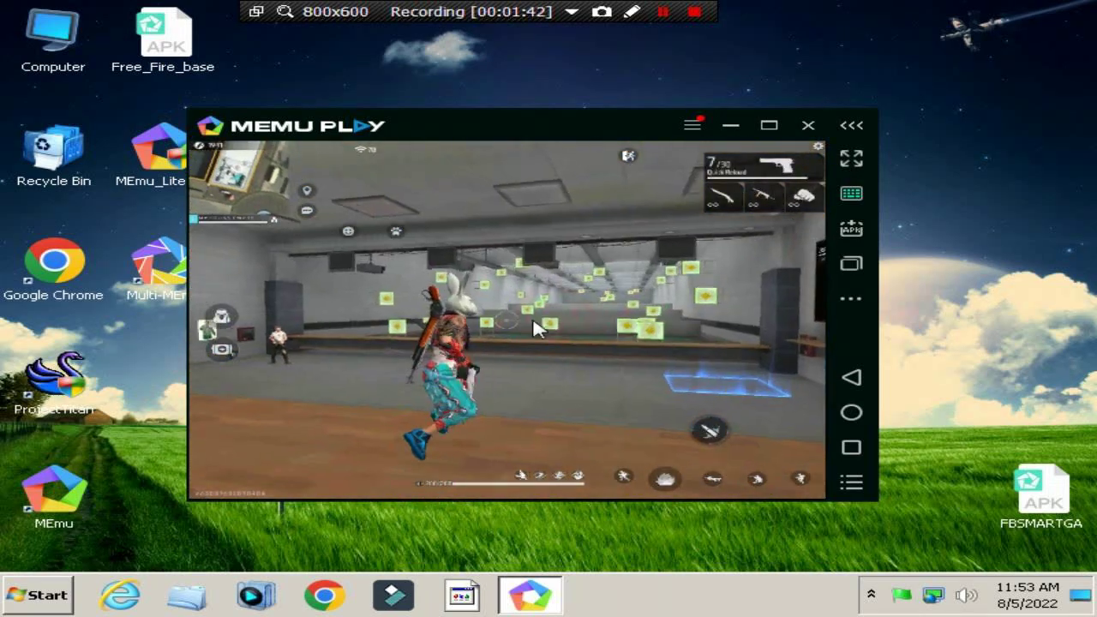
pyautogui.press('1')
pyautogui.press('w')
pyautogui.click(508, 320)
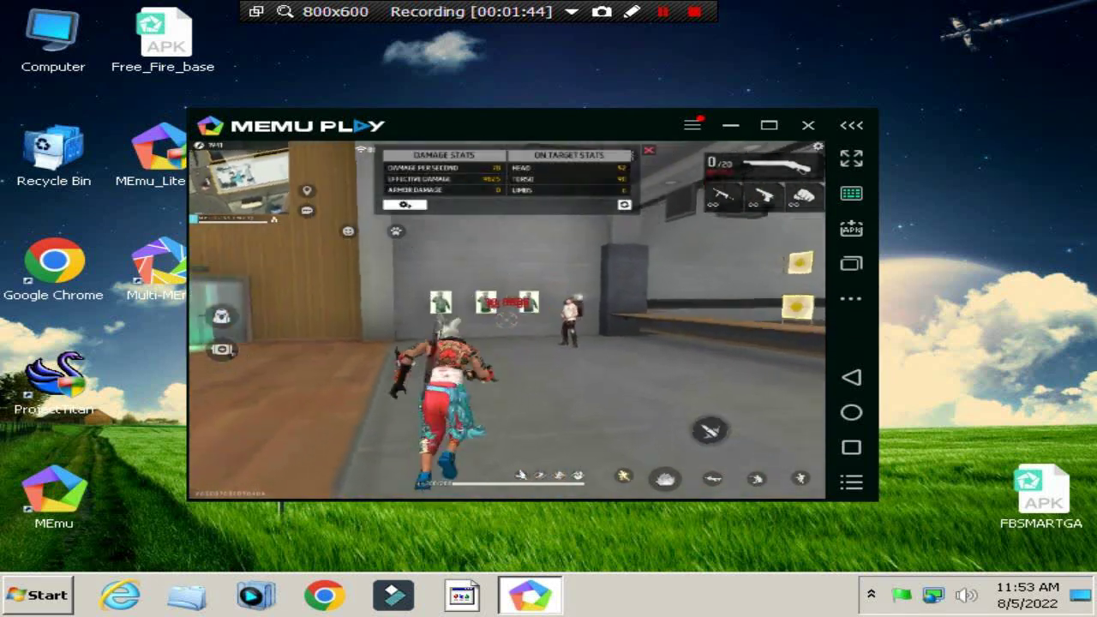